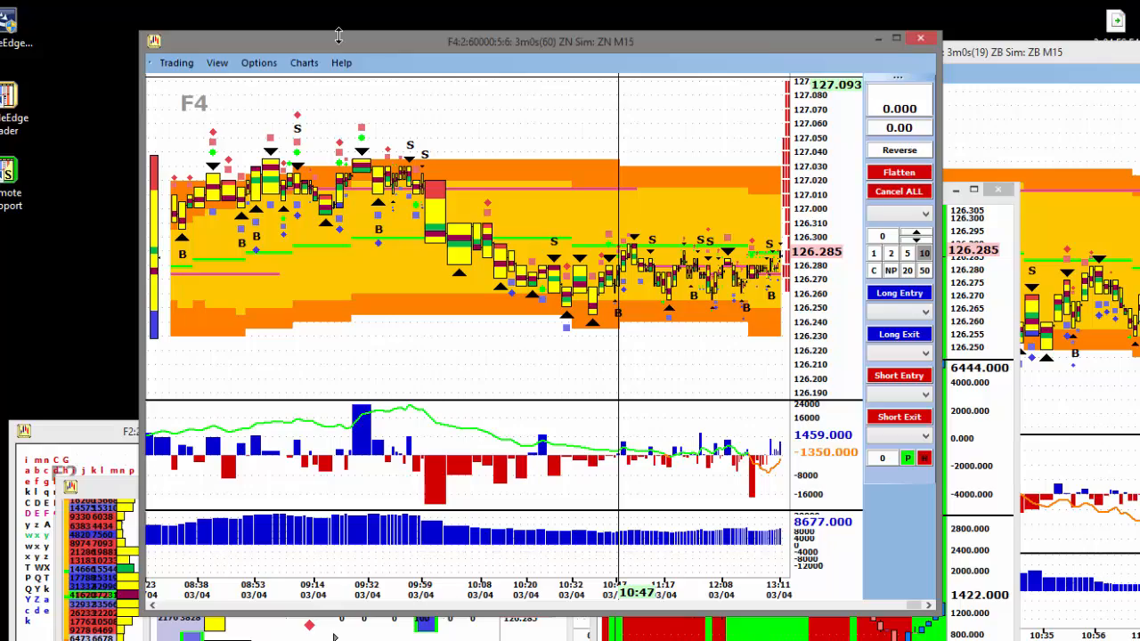
- Exit the trading platform and save the changes
click(177, 64)
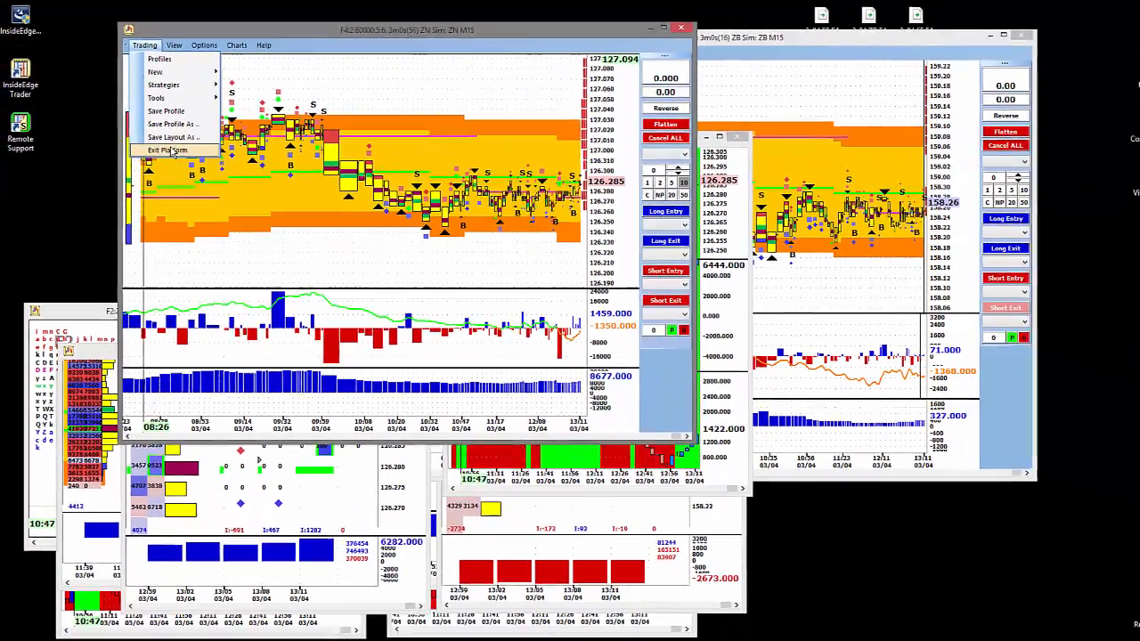
click(208, 209)
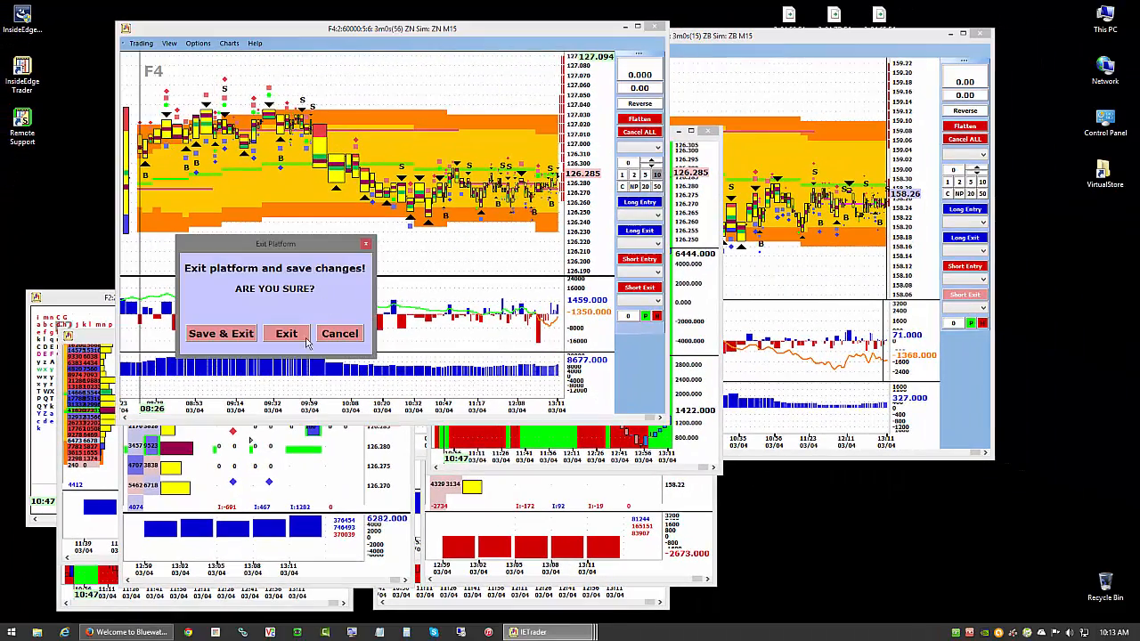
click(222, 334)
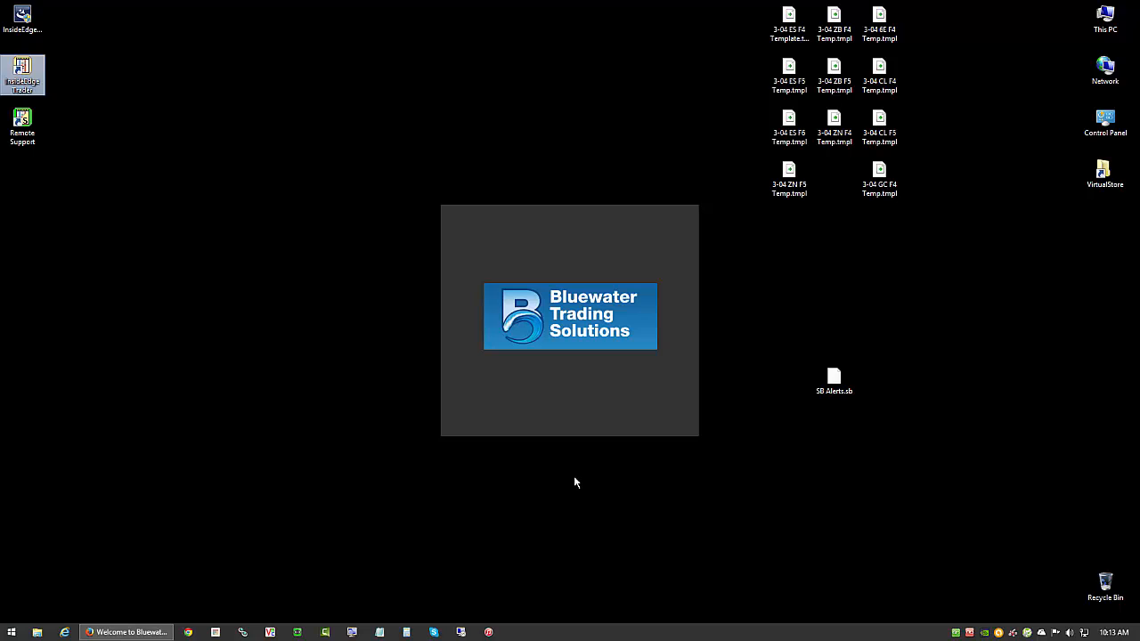
- Switch to Firefox and open the Training page of the CN Futures Trading website
click(108, 632)
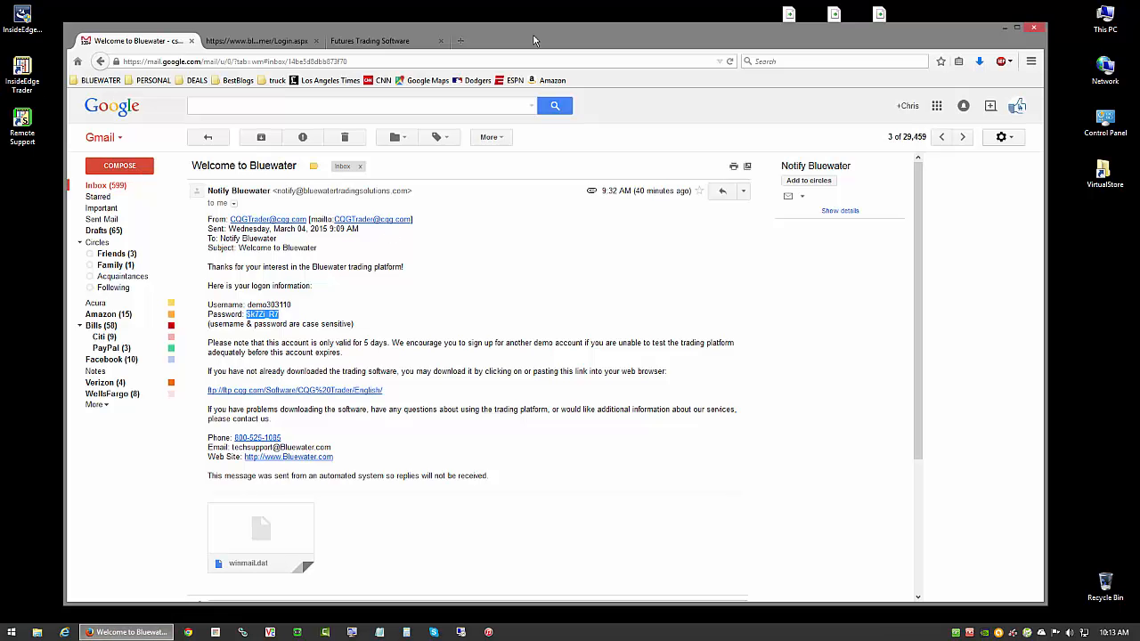
click(214, 42)
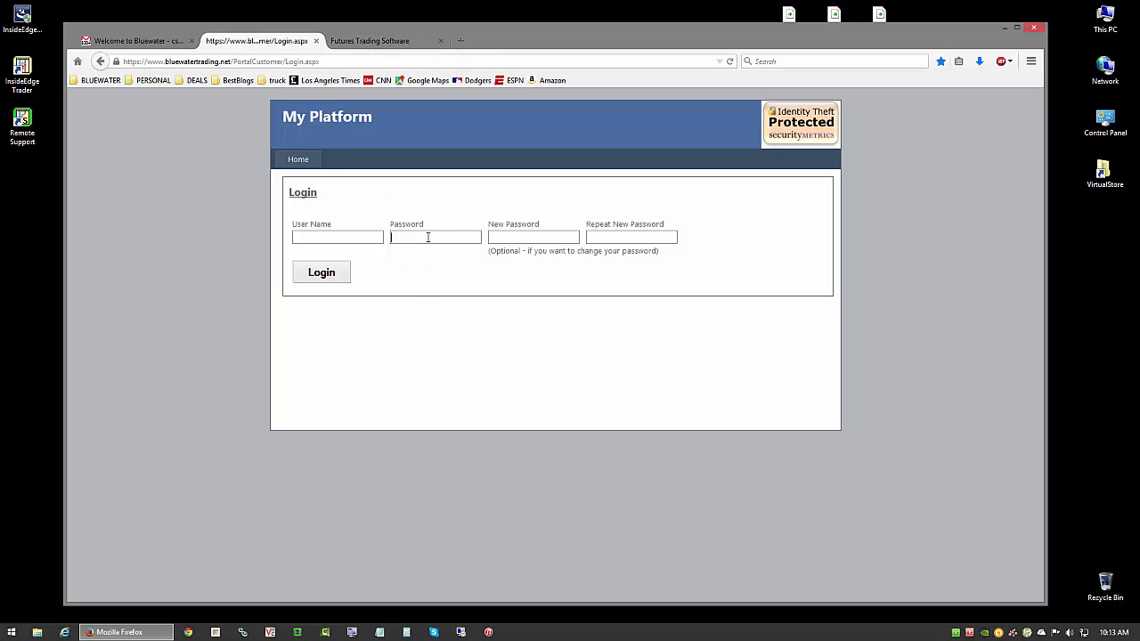
click(365, 42)
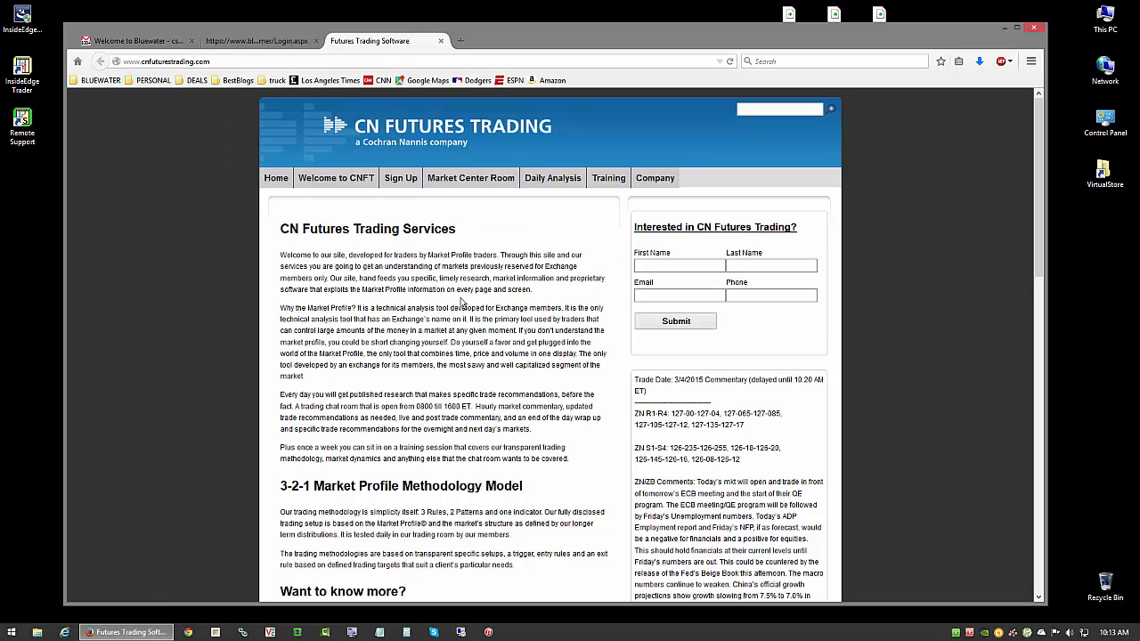
click(599, 179)
- Log in to the members' training site by entering the account user name and password
click(457, 257)
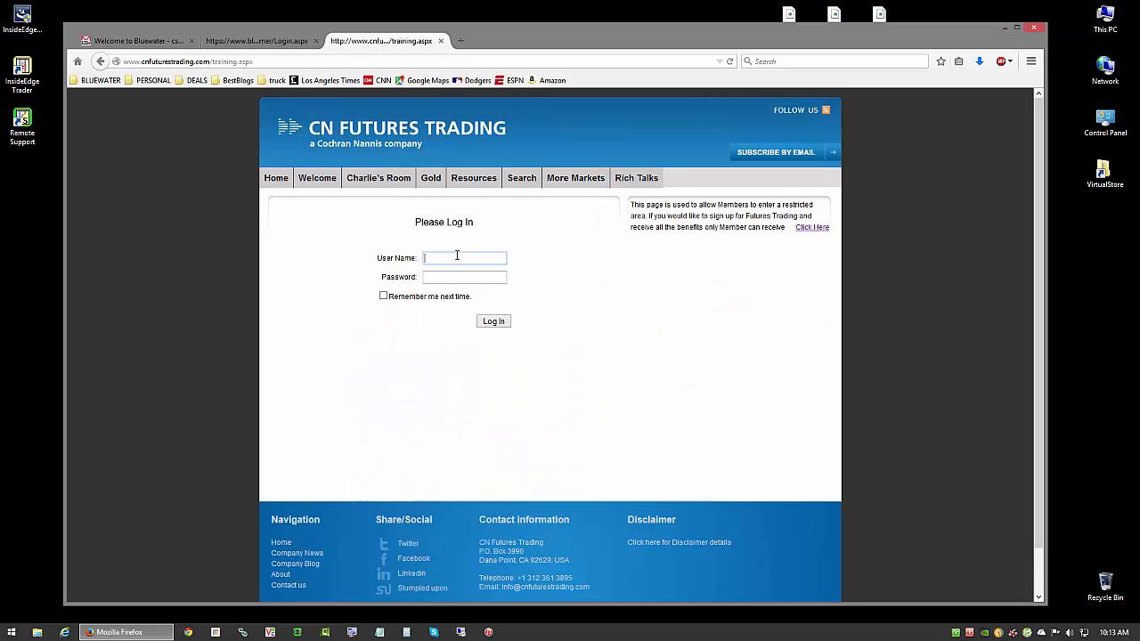
text(cshome)
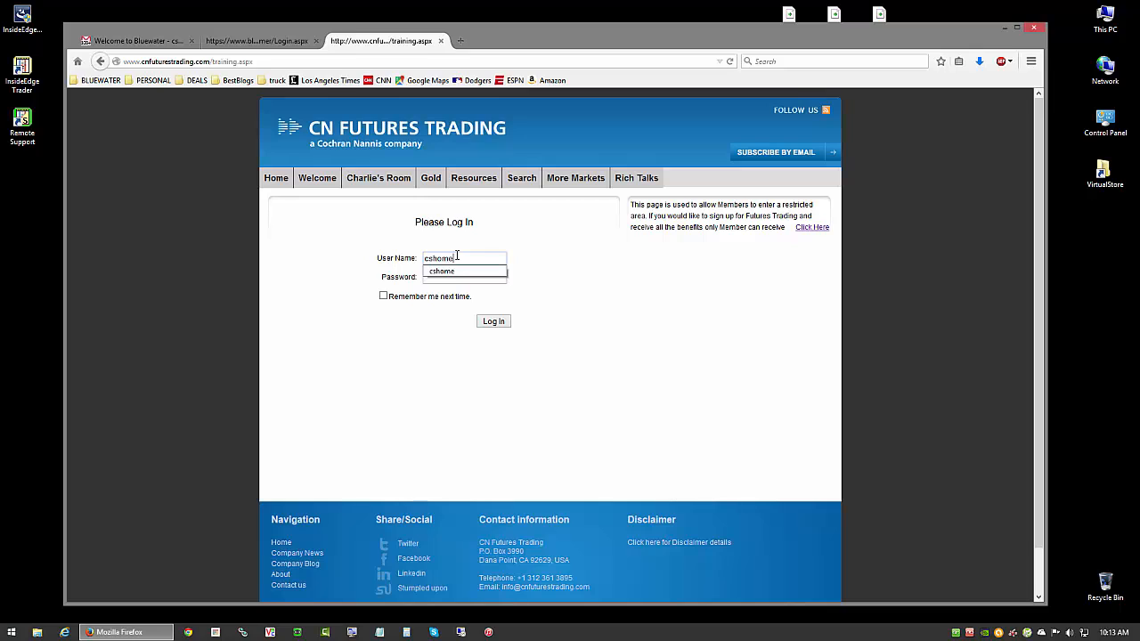
key(Tab)
text(****)
click(501, 324)
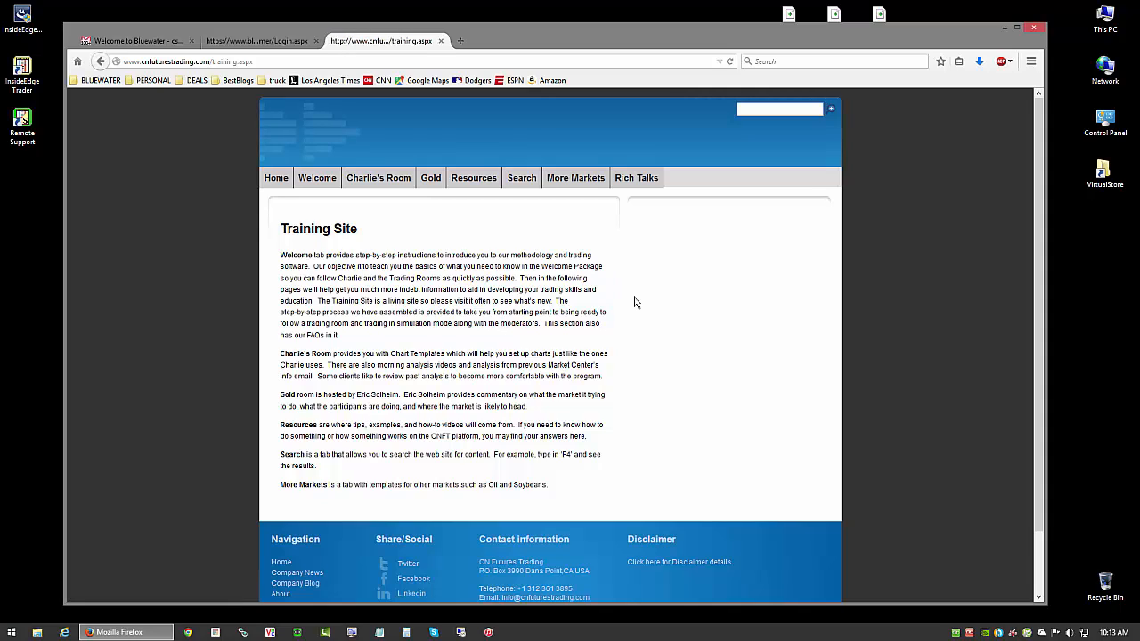
- Open Charlie's Chart Templates page from Charlie's Room and look through the list of chart links
mouse_move(374, 189)
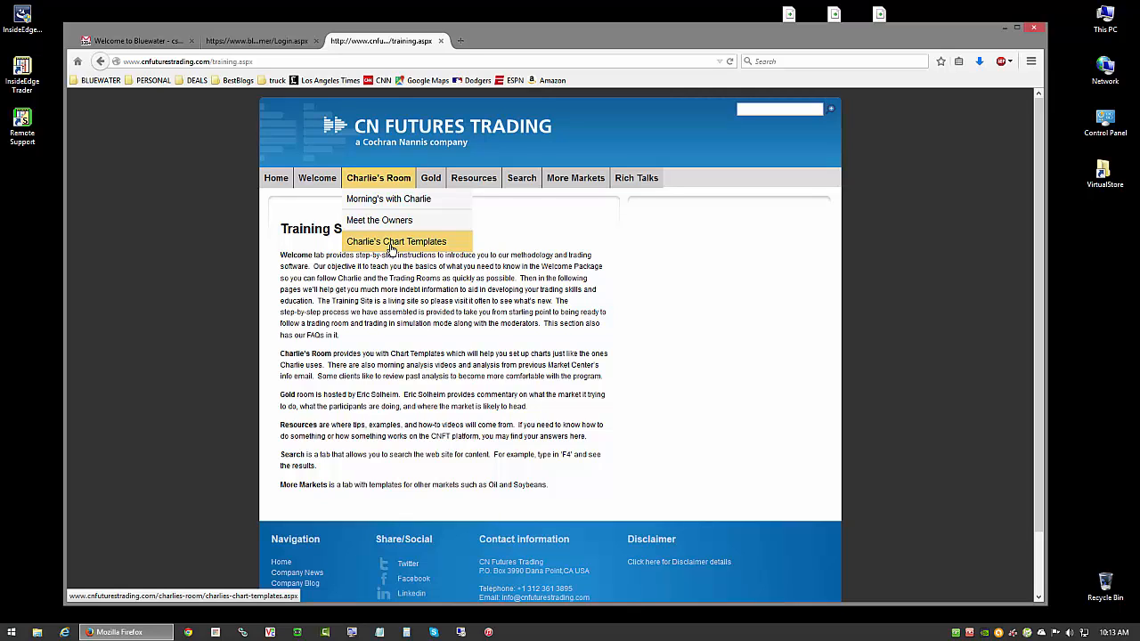
click(390, 249)
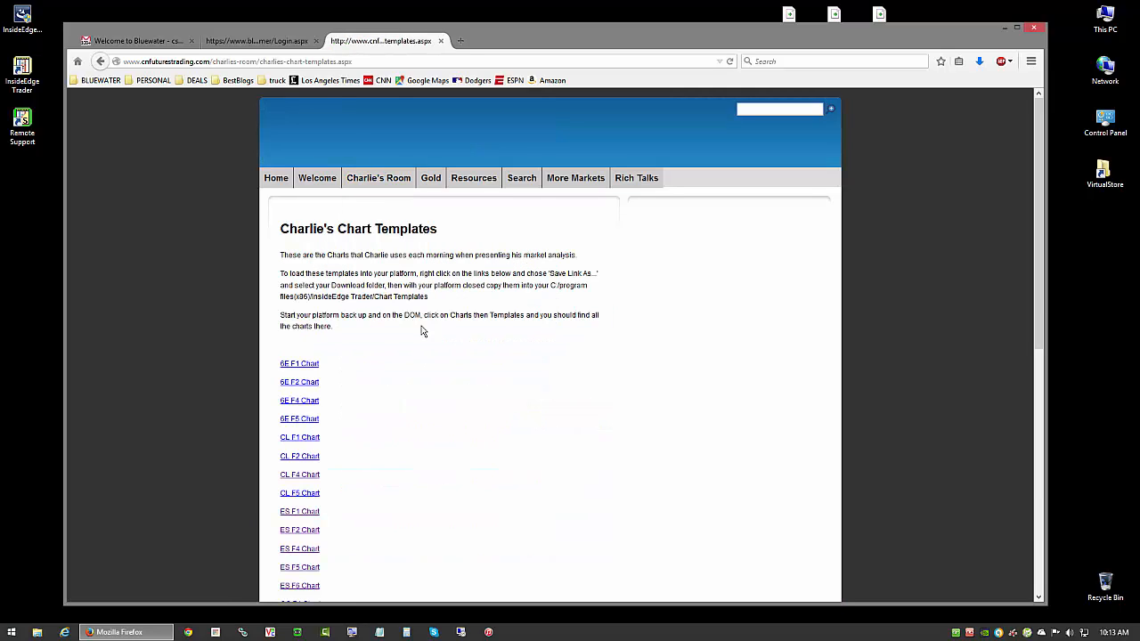
scroll(422, 329, down, 2)
scroll(422, 331, down, 3)
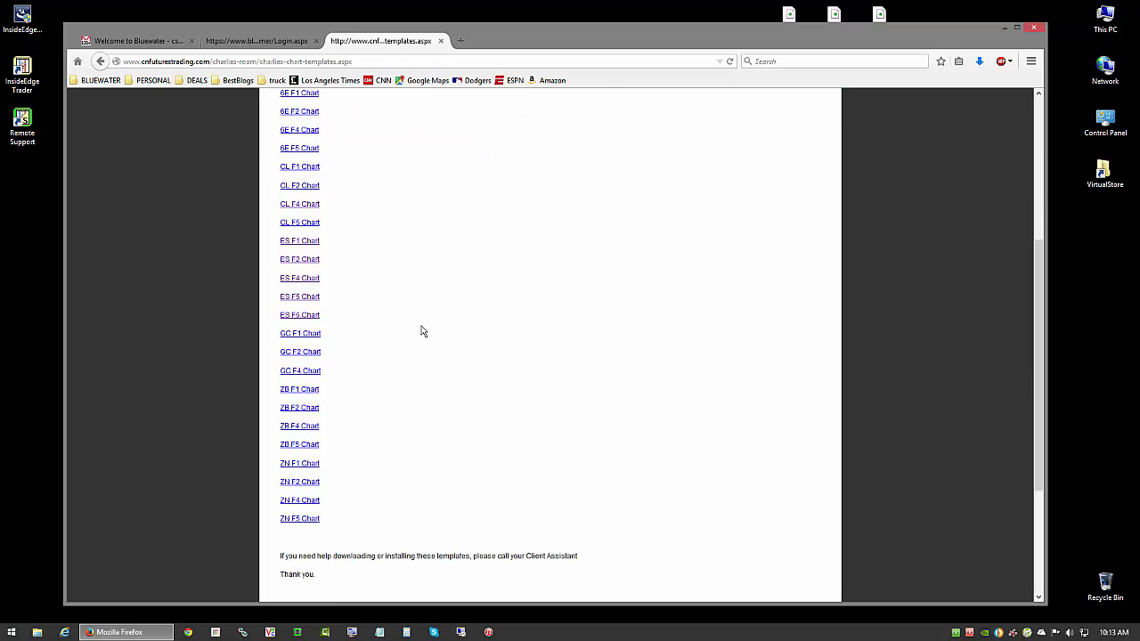
scroll(422, 331, up, 2)
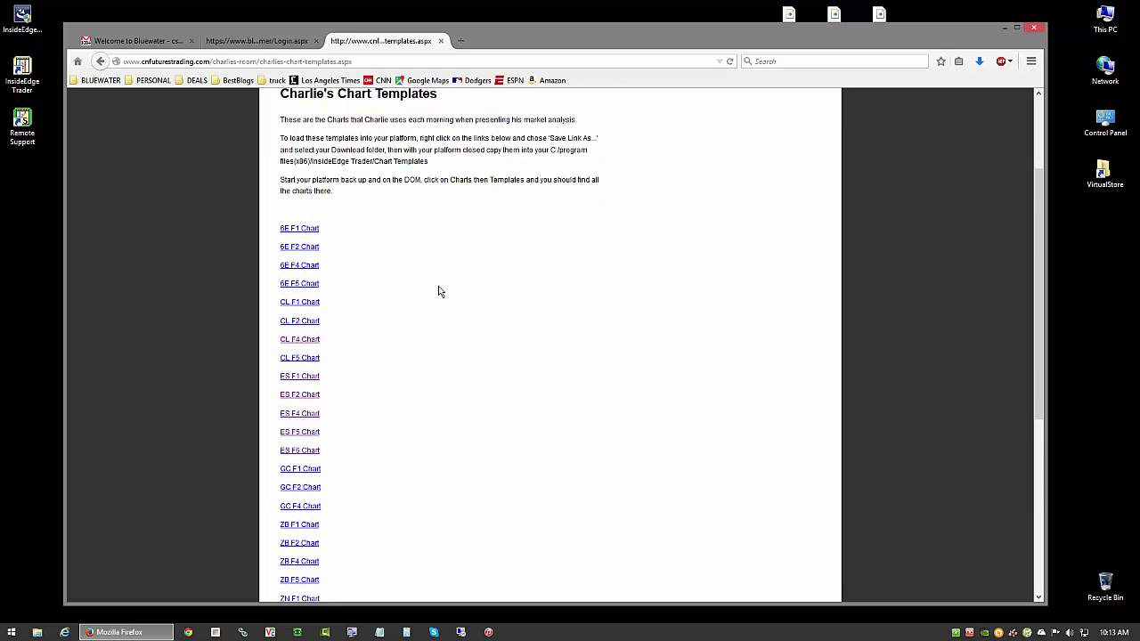
scroll(439, 291, up, 2)
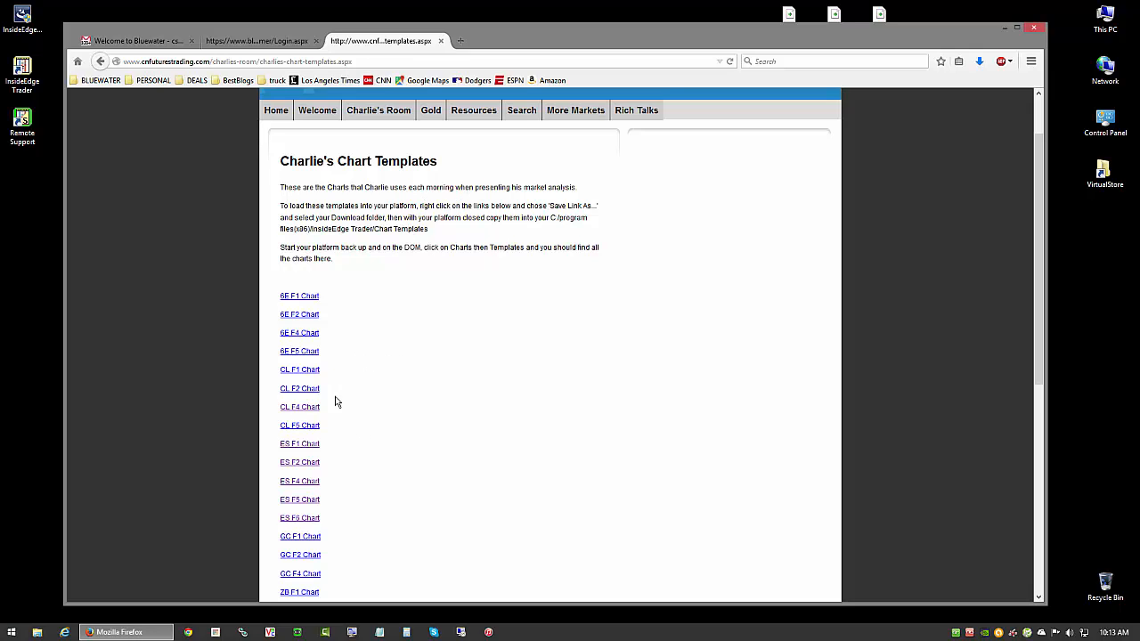
- Save the ES F4 Chart link to the Desktop as ES_F4_Template.tmpl, replacing the existing file
scroll(361, 401, down, 2)
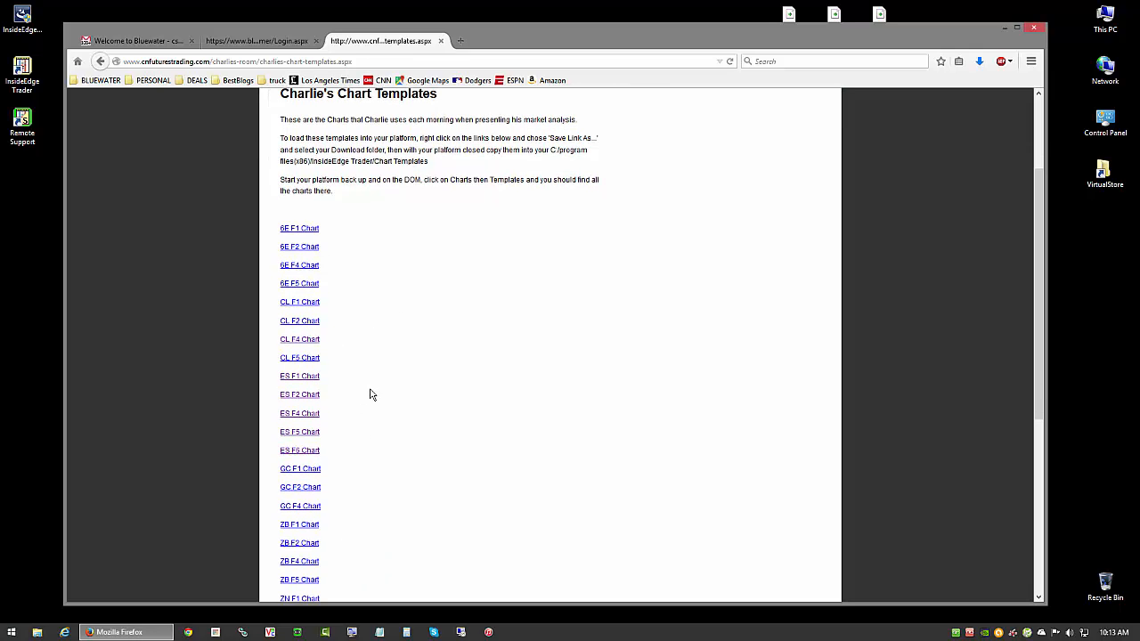
right_click(303, 419)
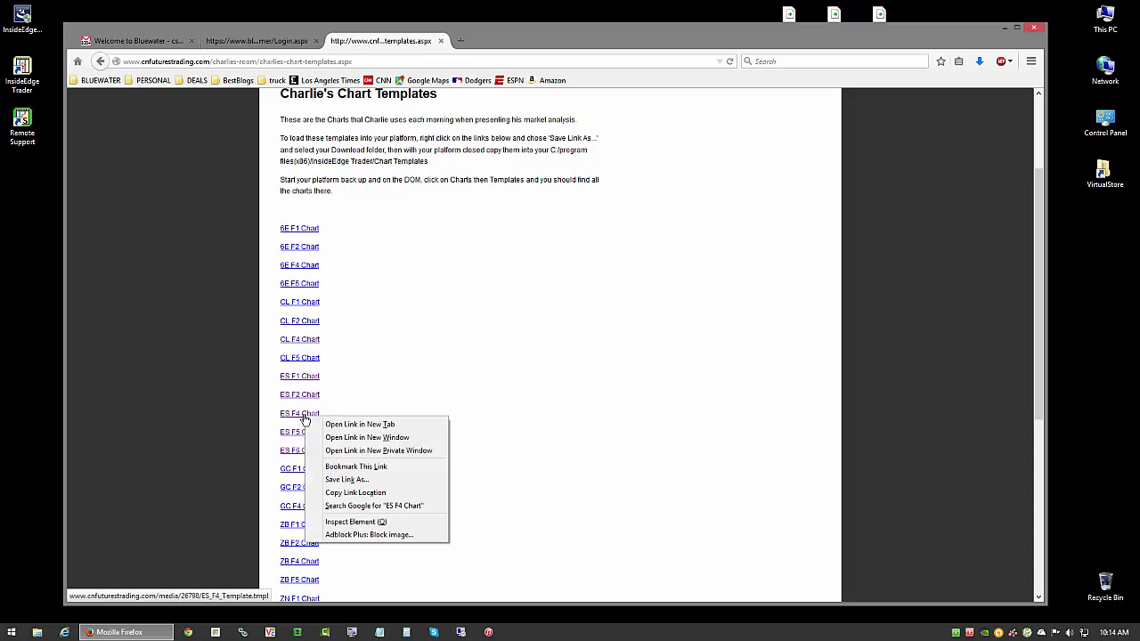
click(340, 481)
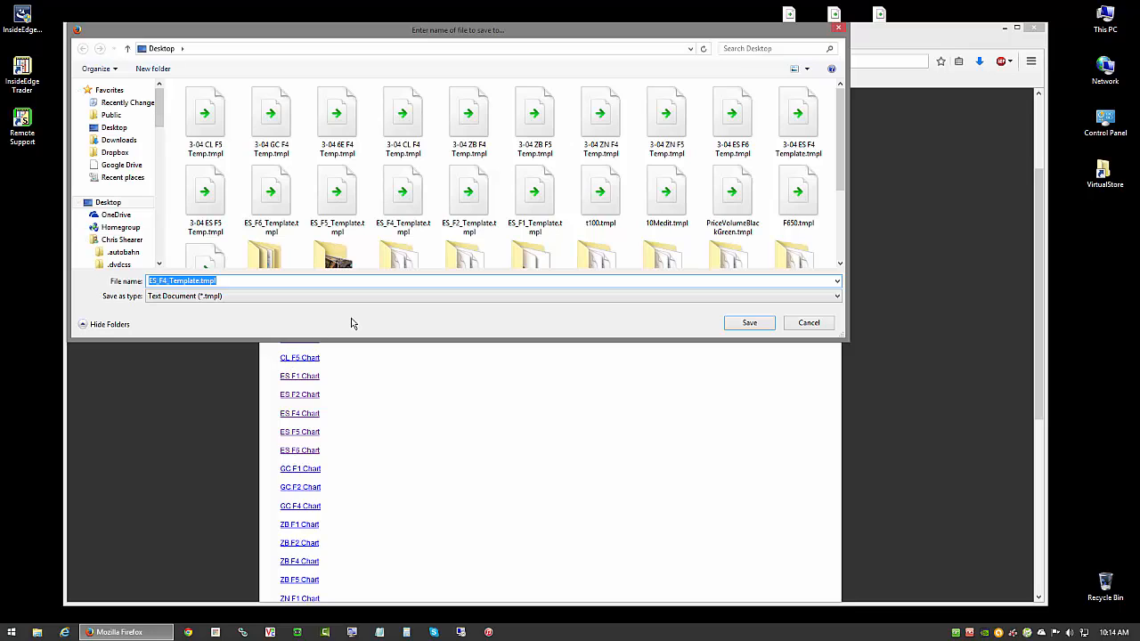
click(735, 327)
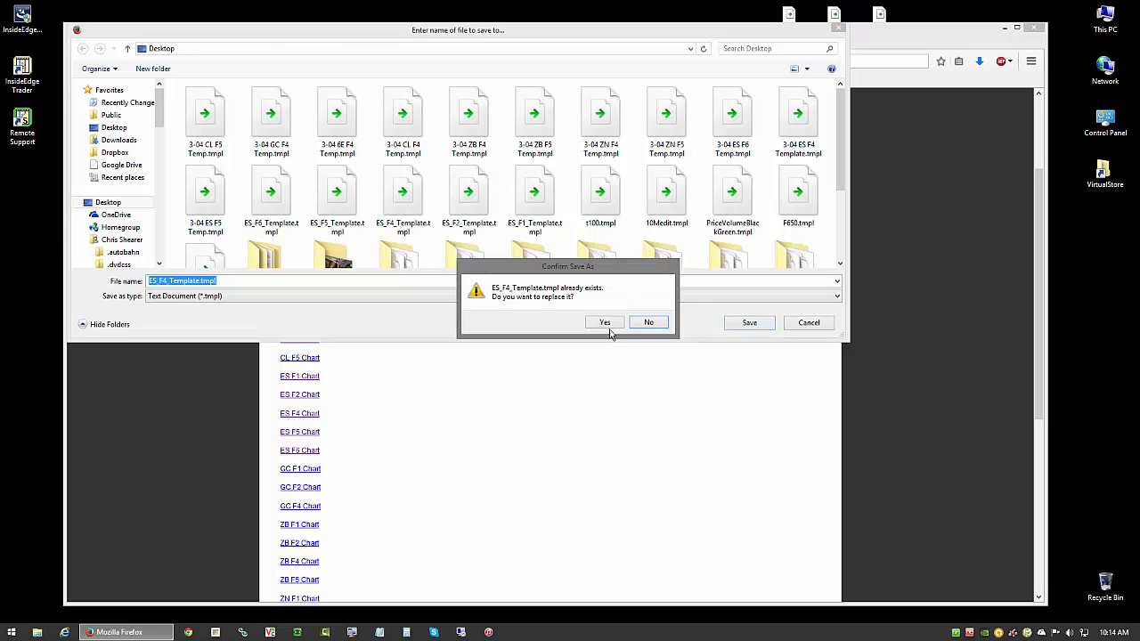
click(604, 322)
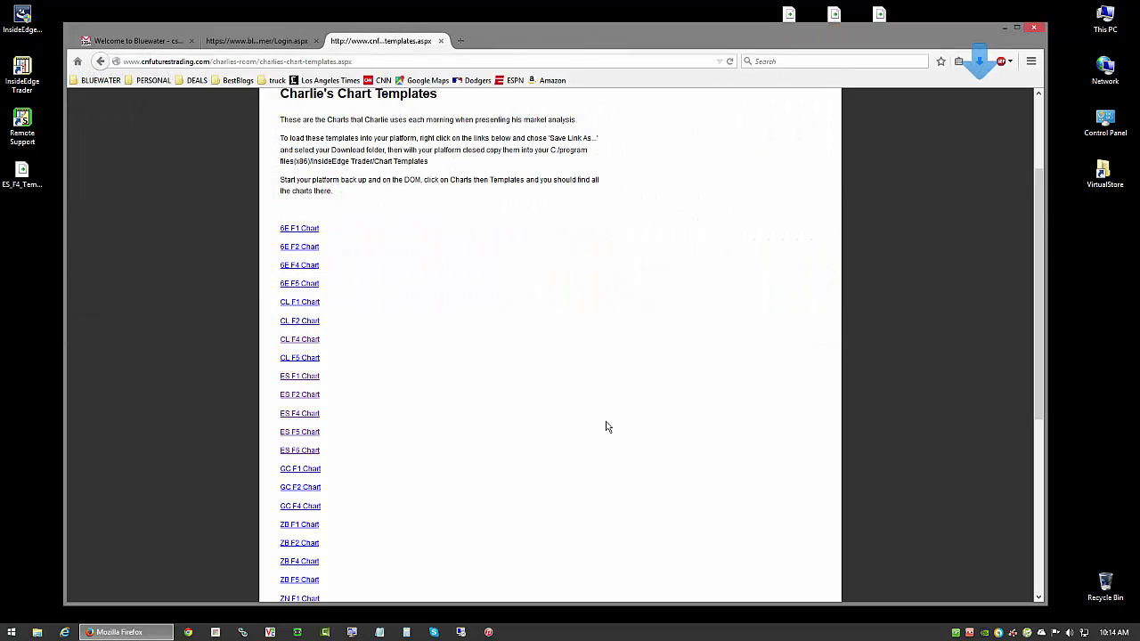
- Show the downloaded ES_F4_Template.tmpl in its containing folder and reposition the folder window so the file is in view
click(979, 65)
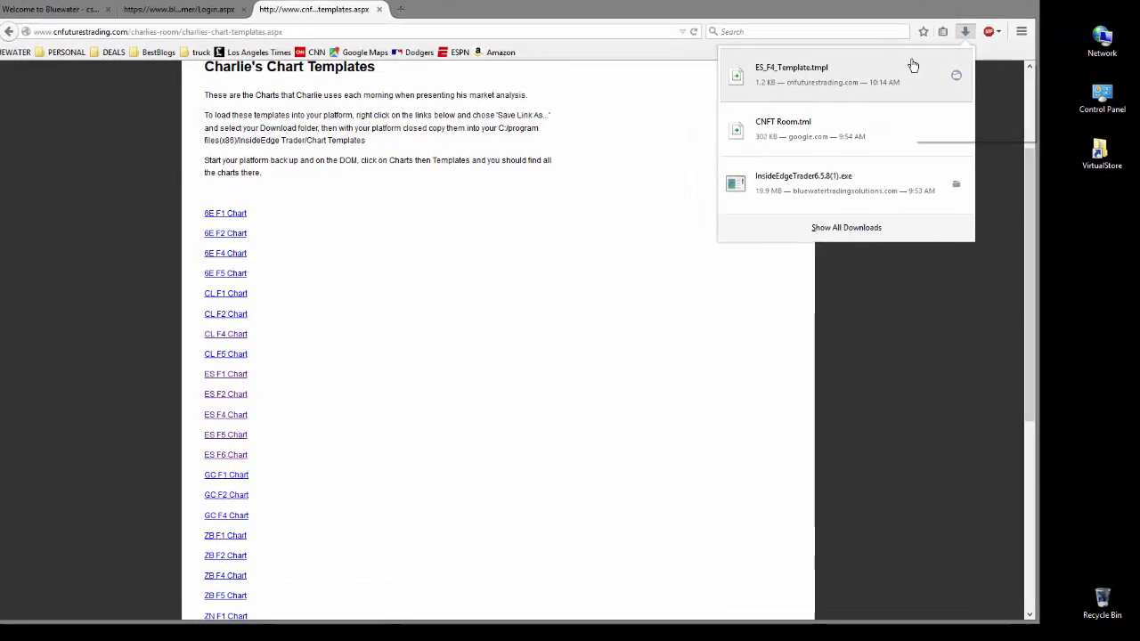
right_click(932, 92)
click(952, 111)
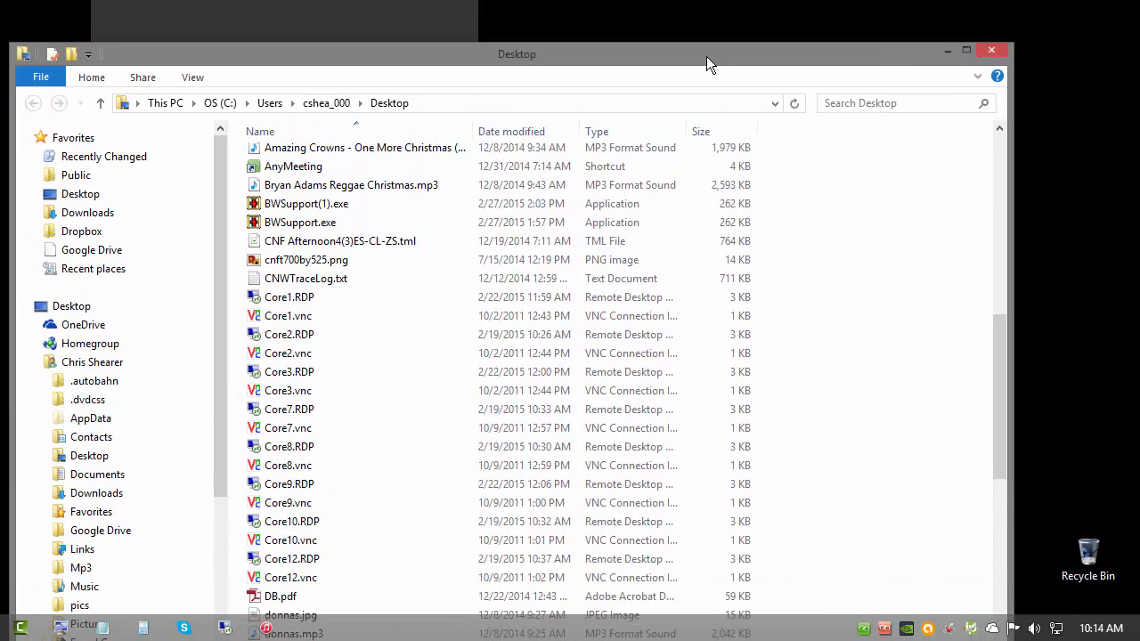
drag(706, 56, 708, 0)
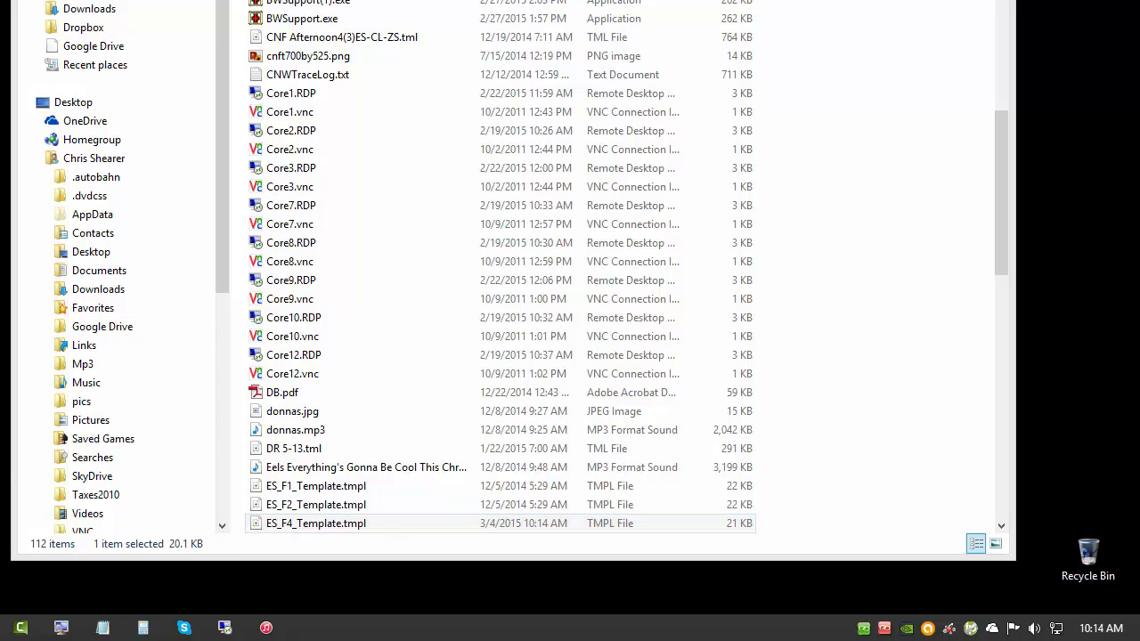
- Put the ES_F4_Template.tmpl file from the Desktop folder on the clipboard
click(401, 523)
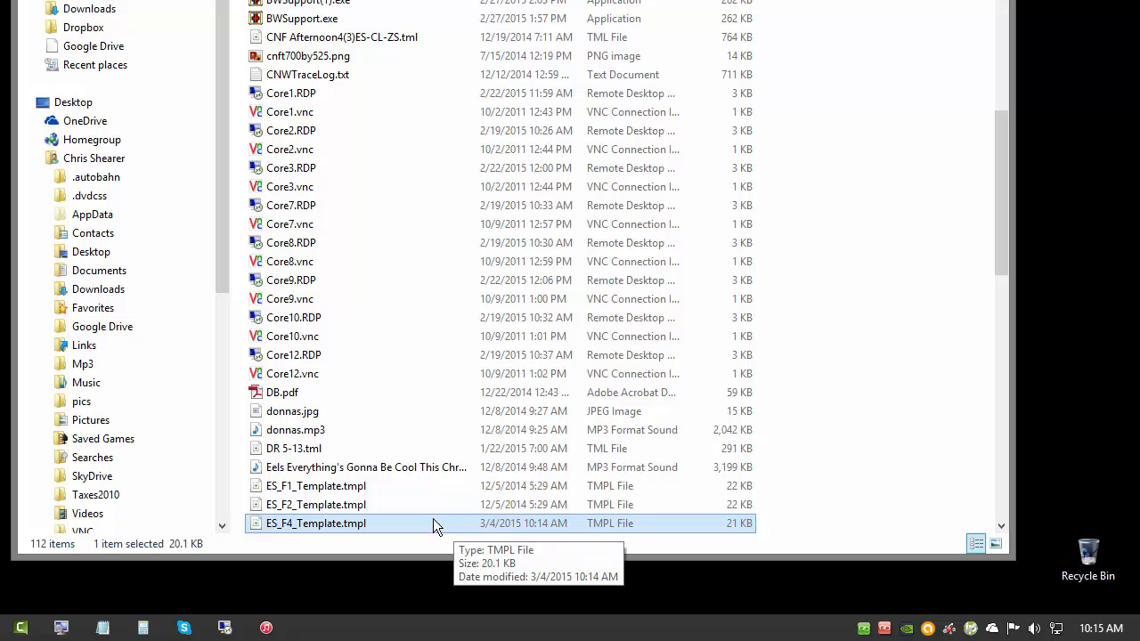
right_click(400, 520)
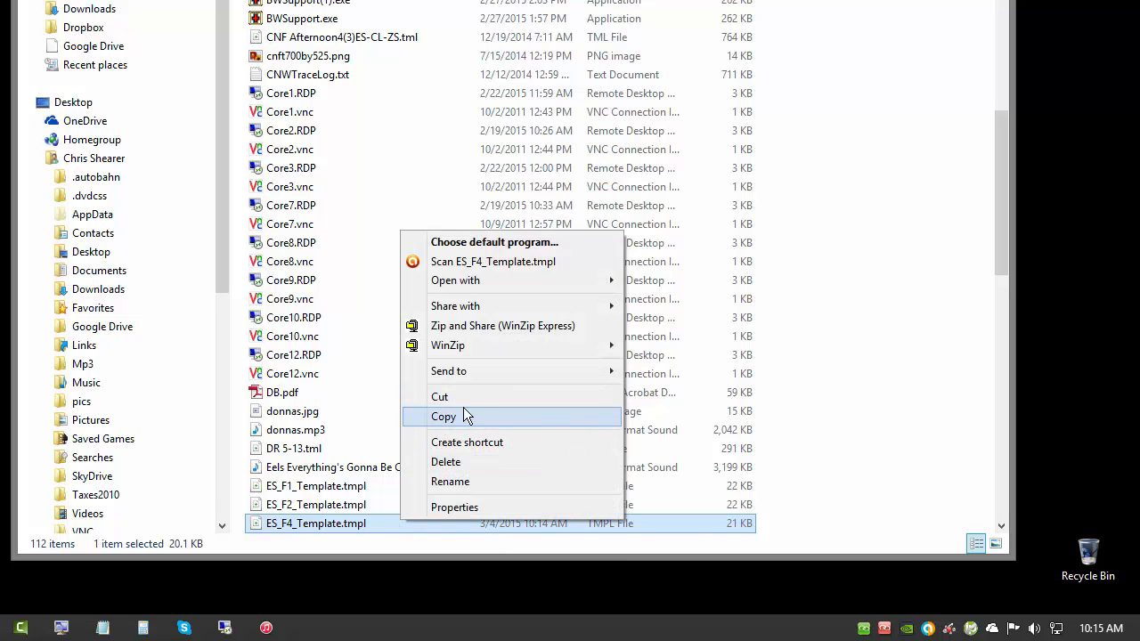
click(464, 397)
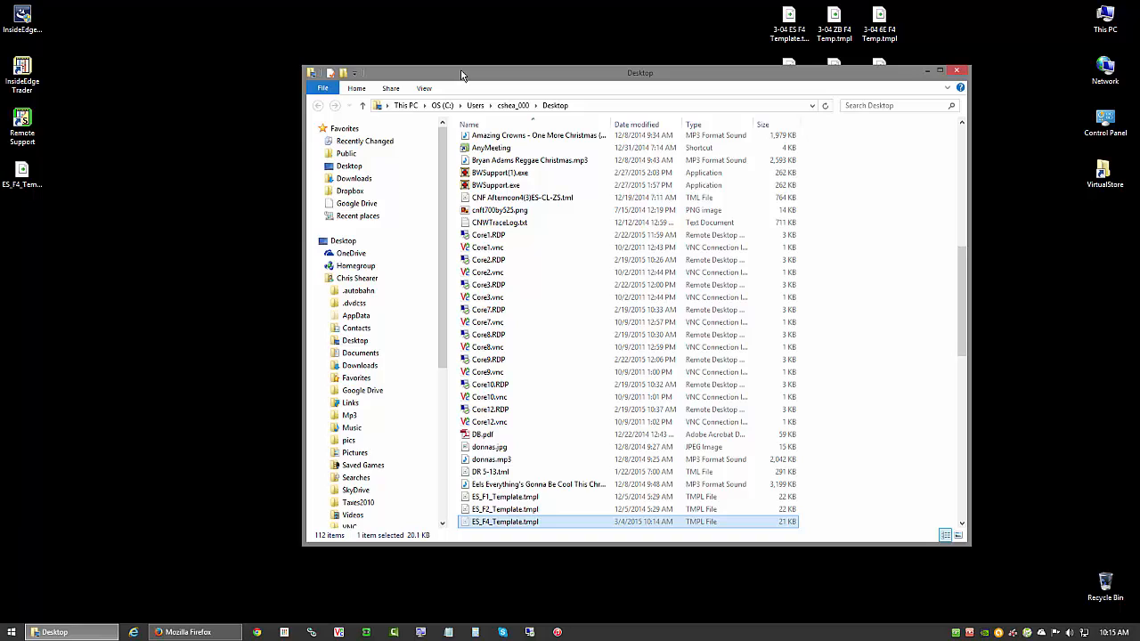
- Dismiss the This PC location list and close the Desktop folder window
drag(549, 115, 463, 75)
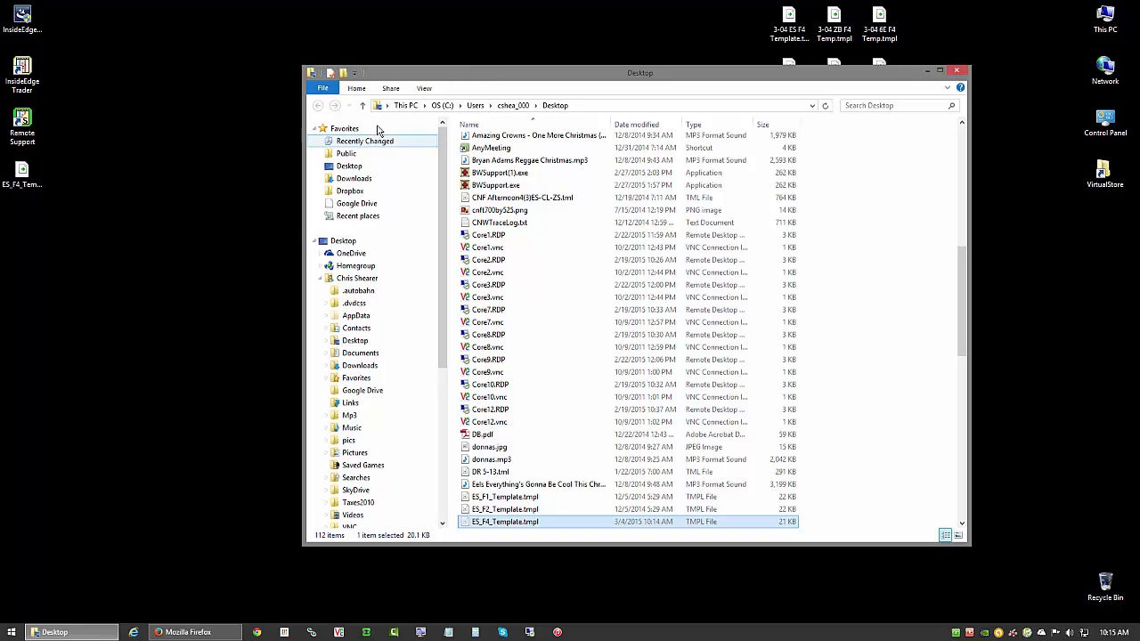
click(388, 106)
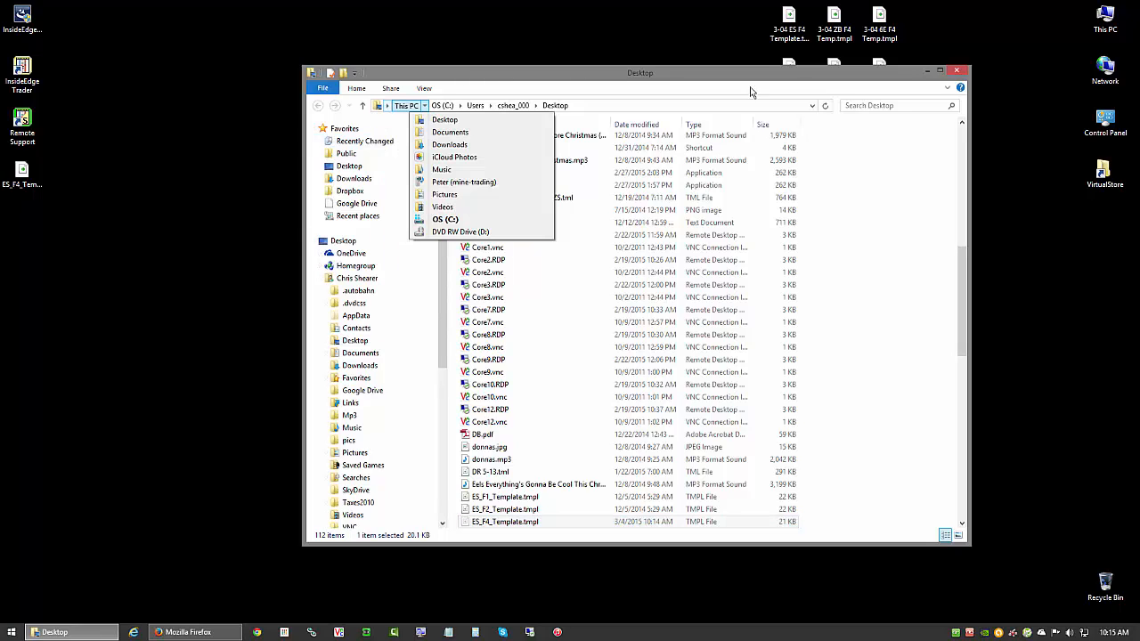
click(903, 70)
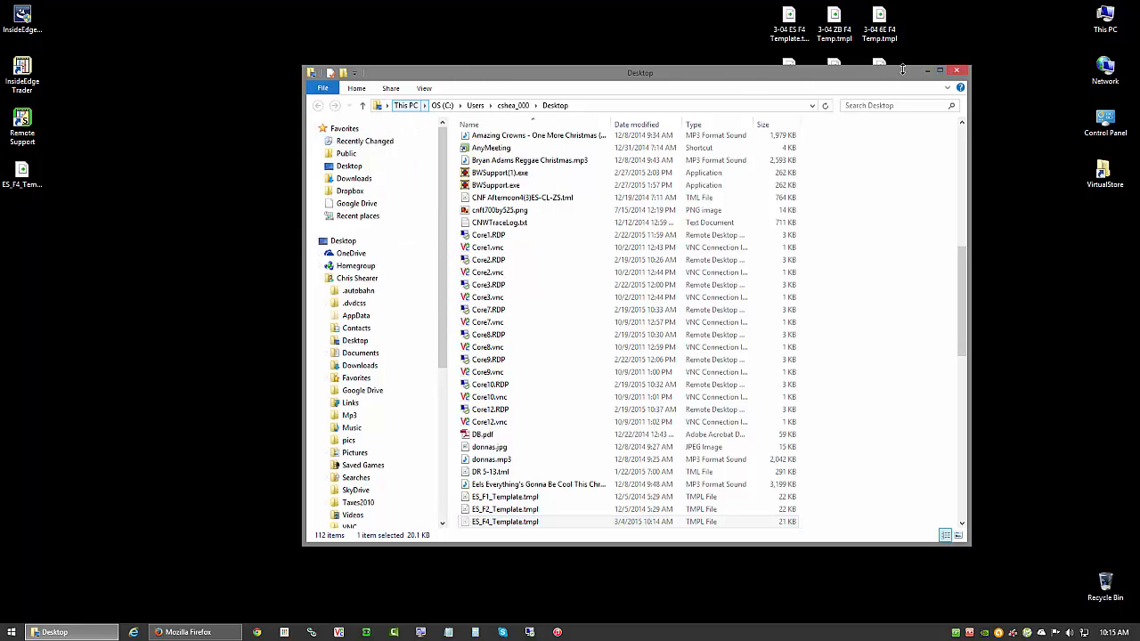
click(957, 70)
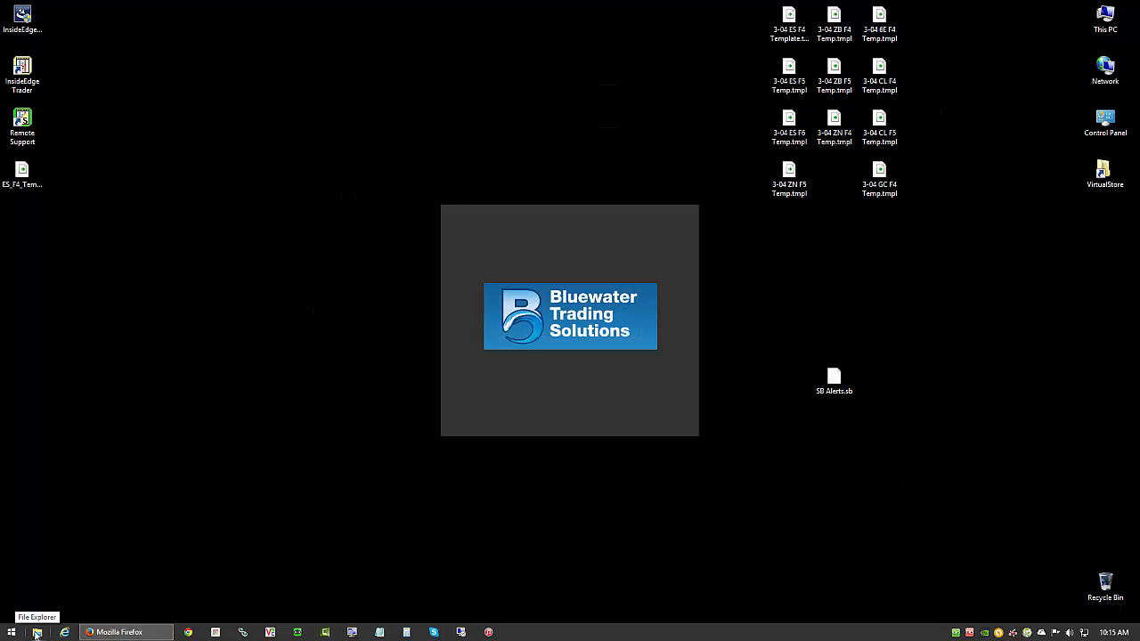
- Open a new File Explorer window and go to the InsideEdge Trader folder in Program Files (x86) on drive C
right_click(12, 633)
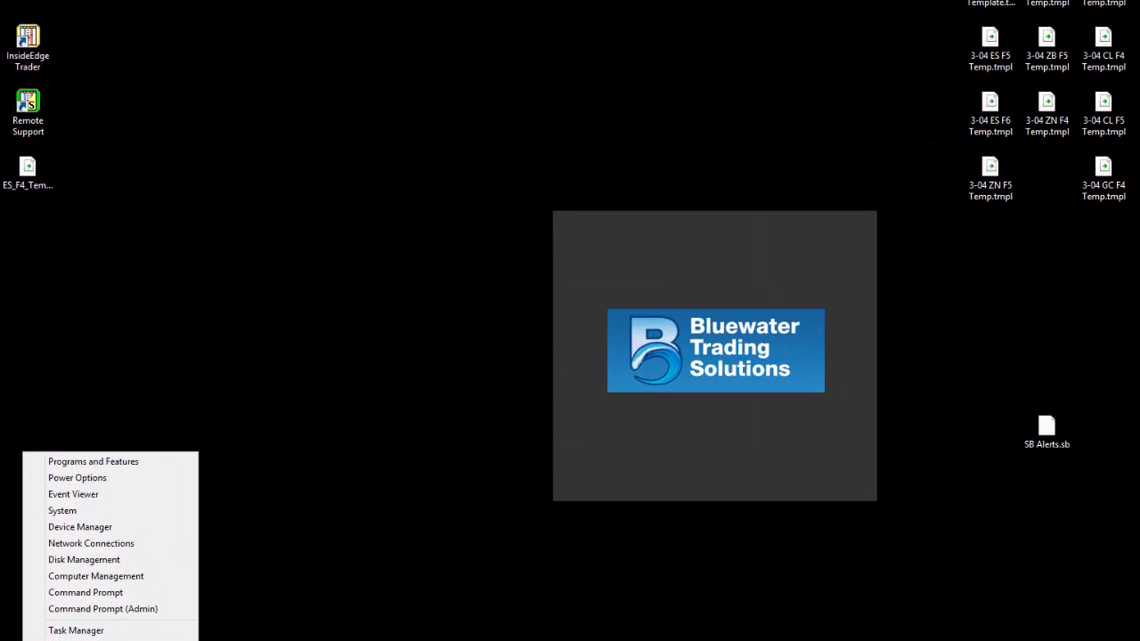
click(77, 640)
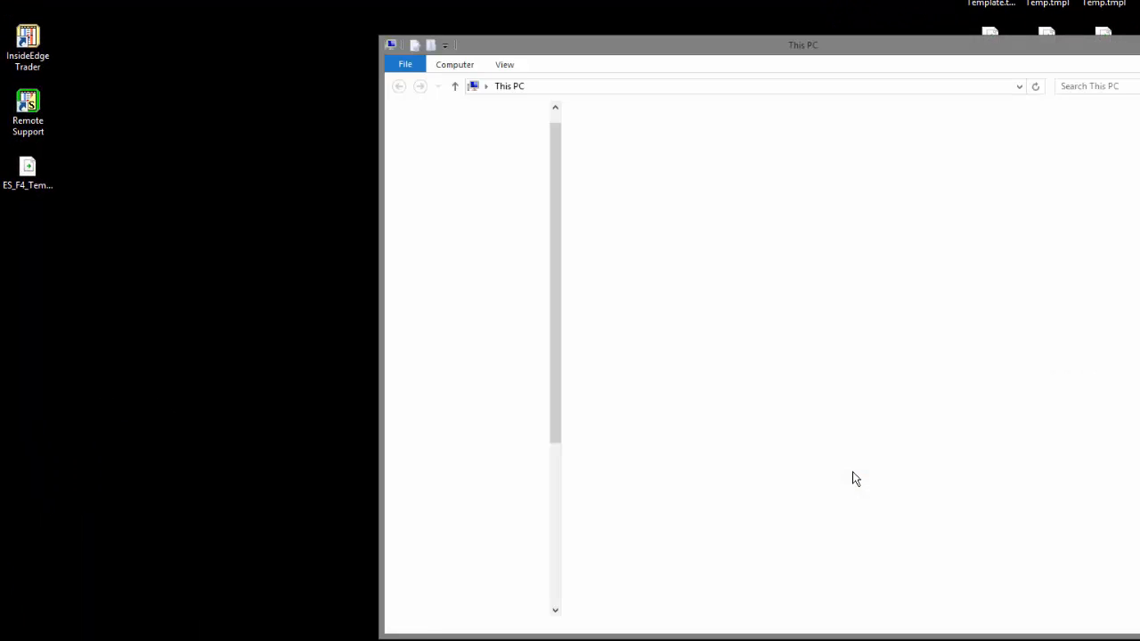
drag(738, 46, 481, 49)
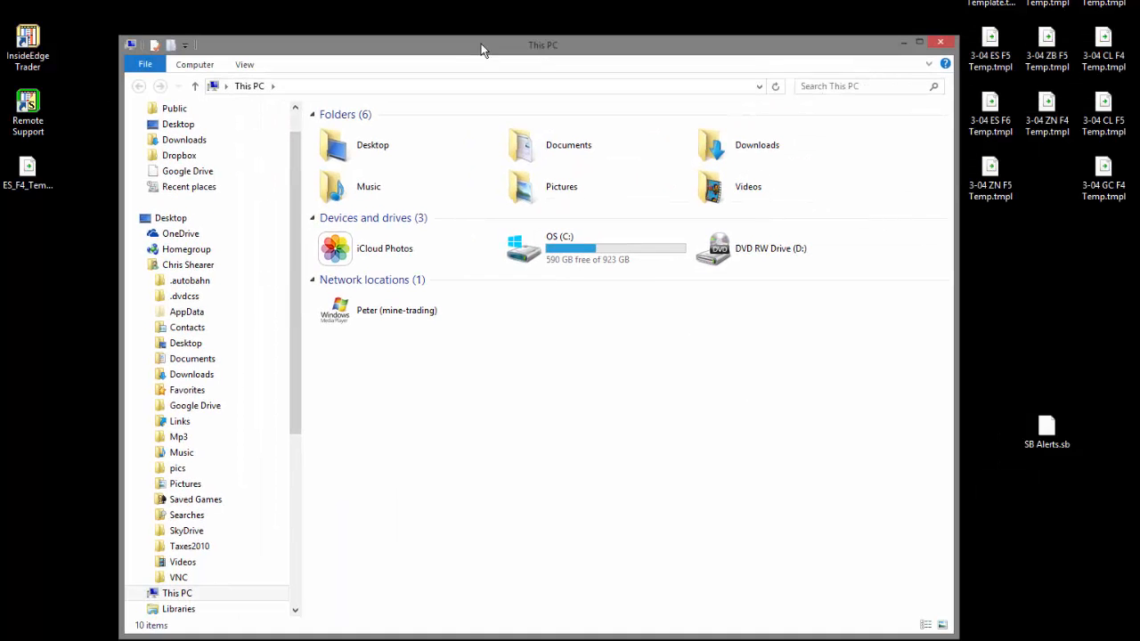
double_click(575, 240)
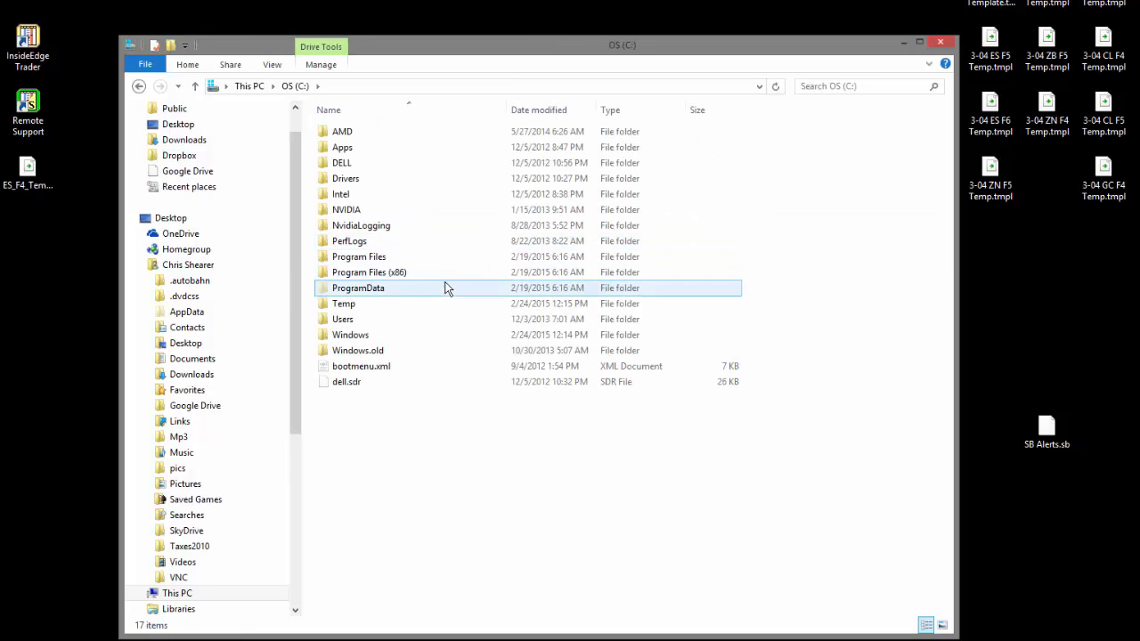
double_click(426, 276)
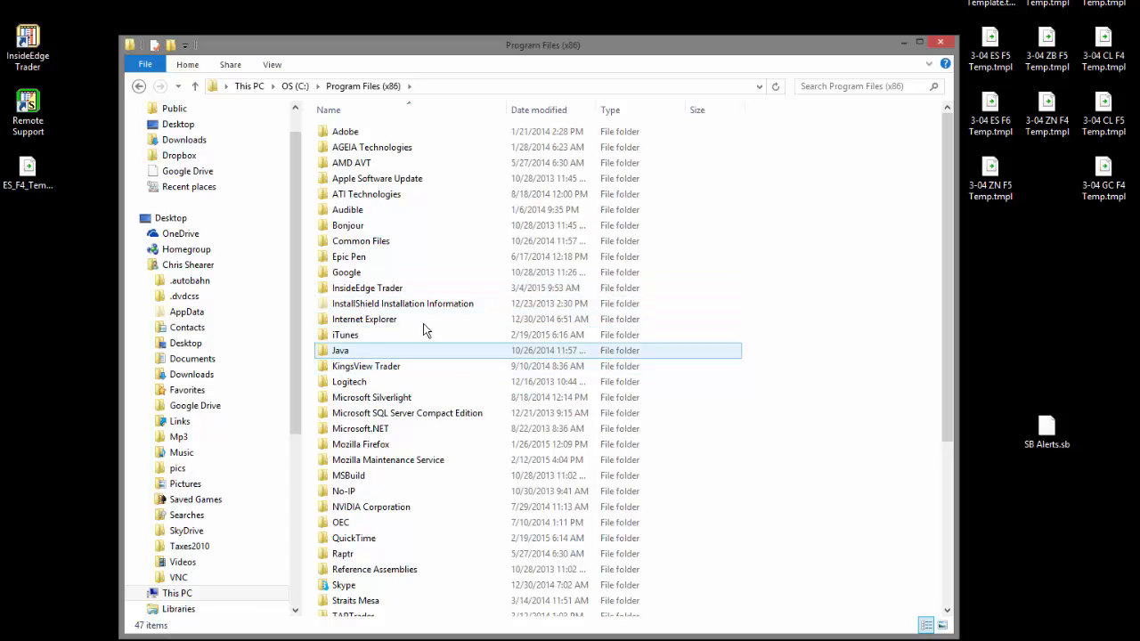
double_click(423, 289)
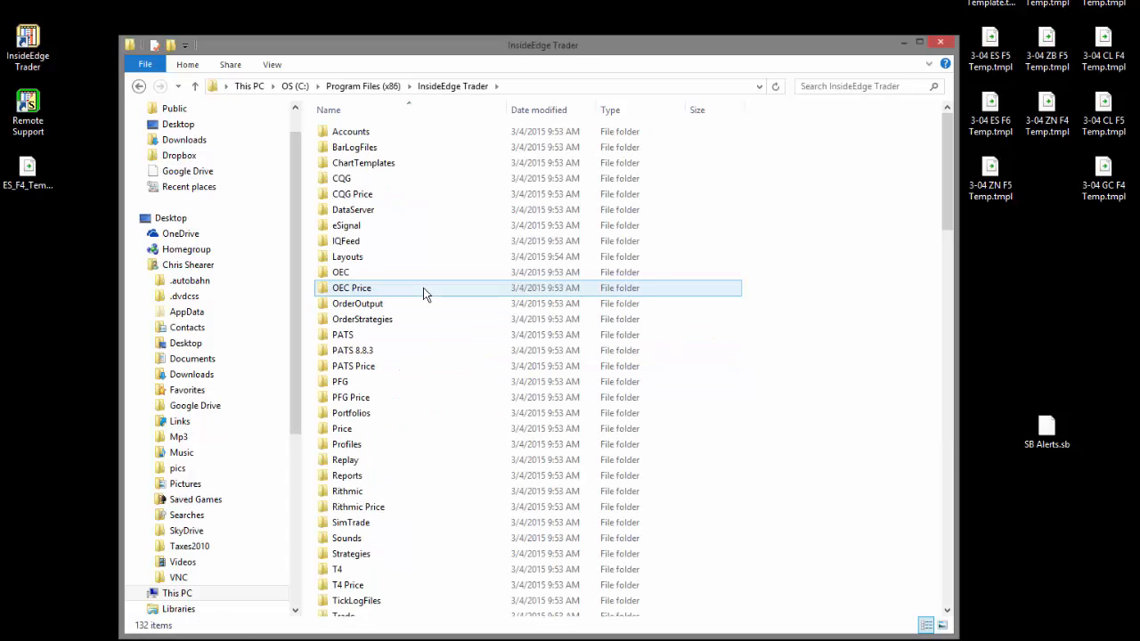
- Open the ChartTemplates folder inside the InsideEdge Trader folder
drag(484, 46, 486, 12)
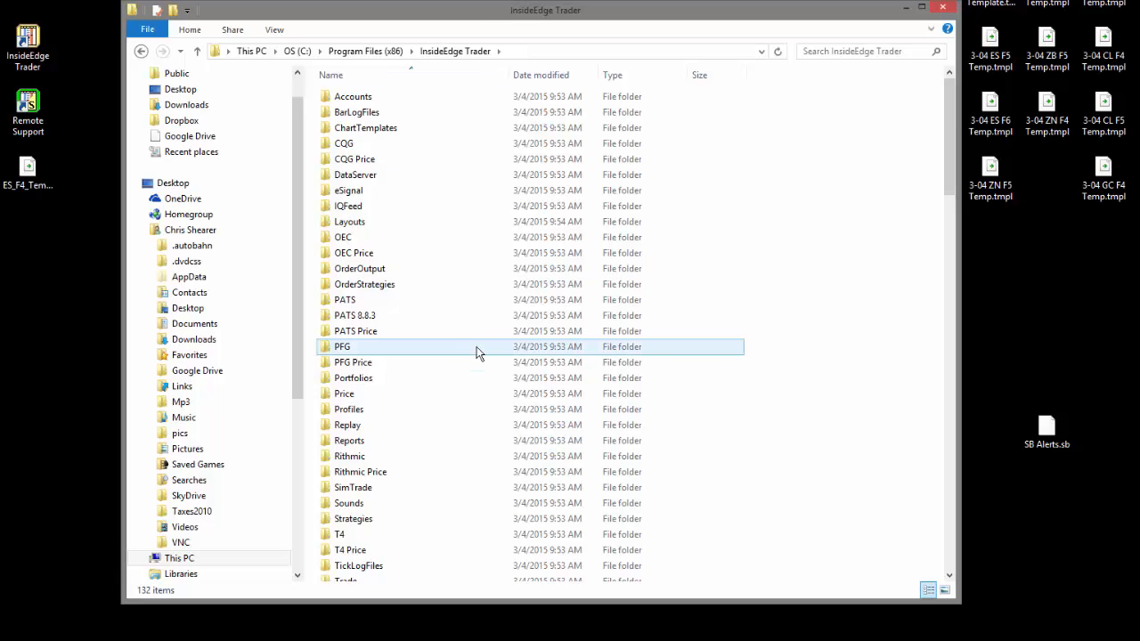
scroll(478, 349, down, 4)
scroll(478, 349, up, 4)
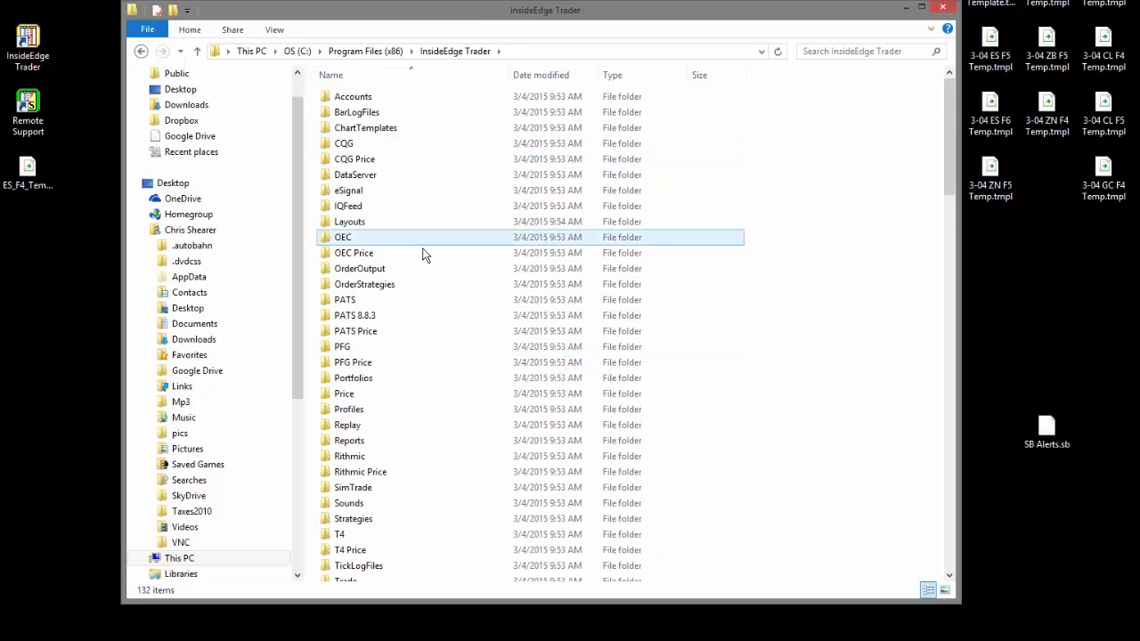
double_click(438, 130)
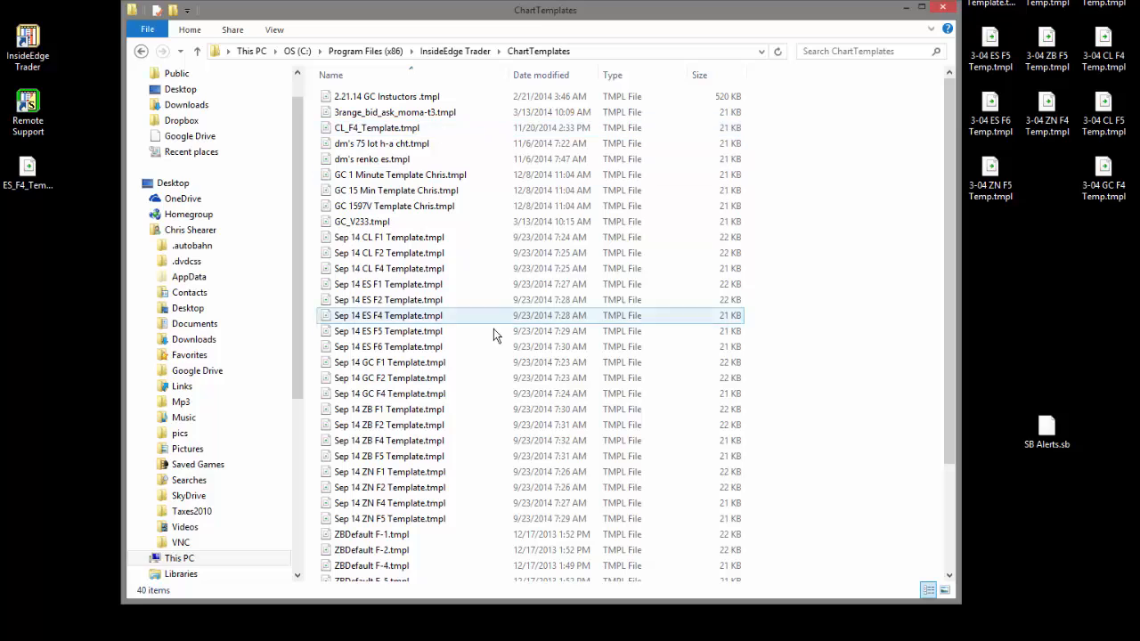
- Paste ES_F4_Template.tmpl from the clipboard into the ChartTemplates folder, granting administrator permission for the move
right_click(485, 247)
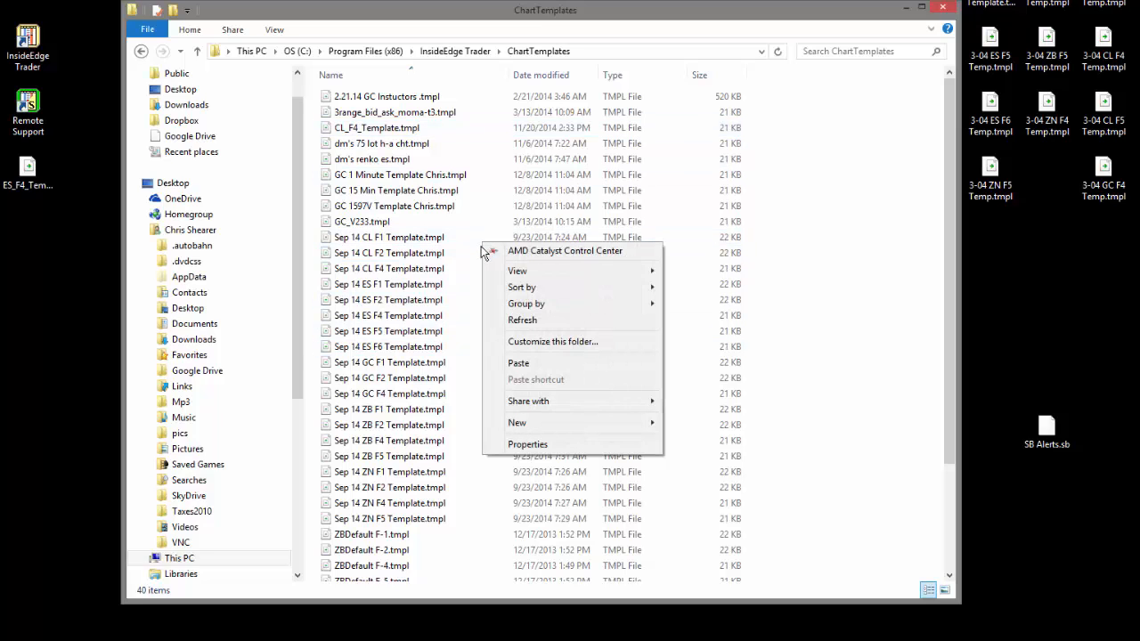
click(498, 364)
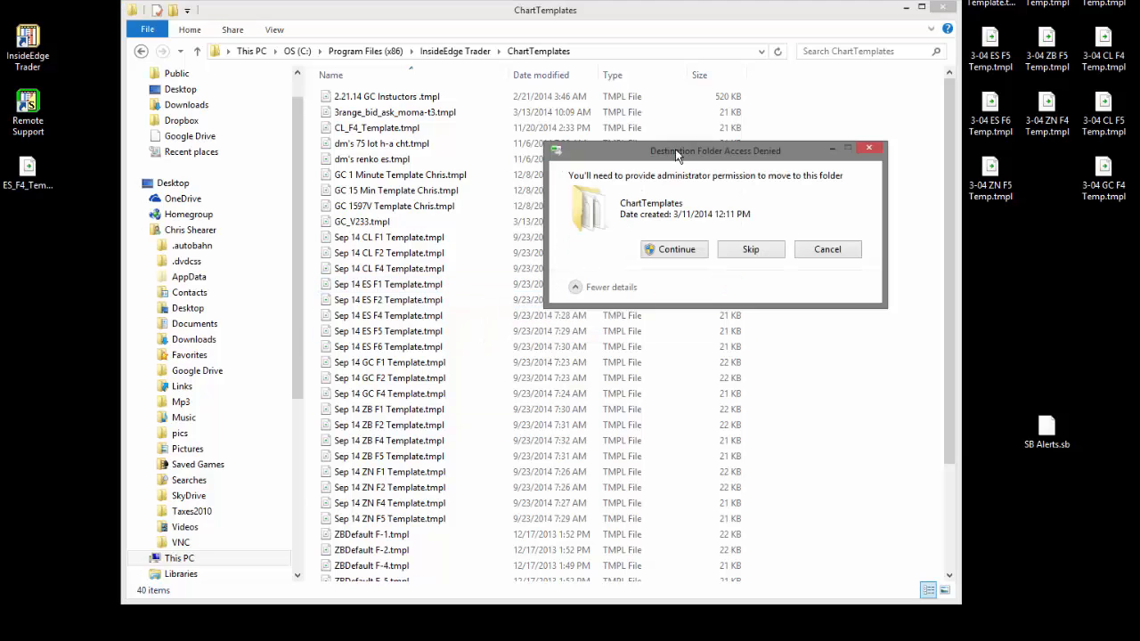
drag(680, 148, 645, 147)
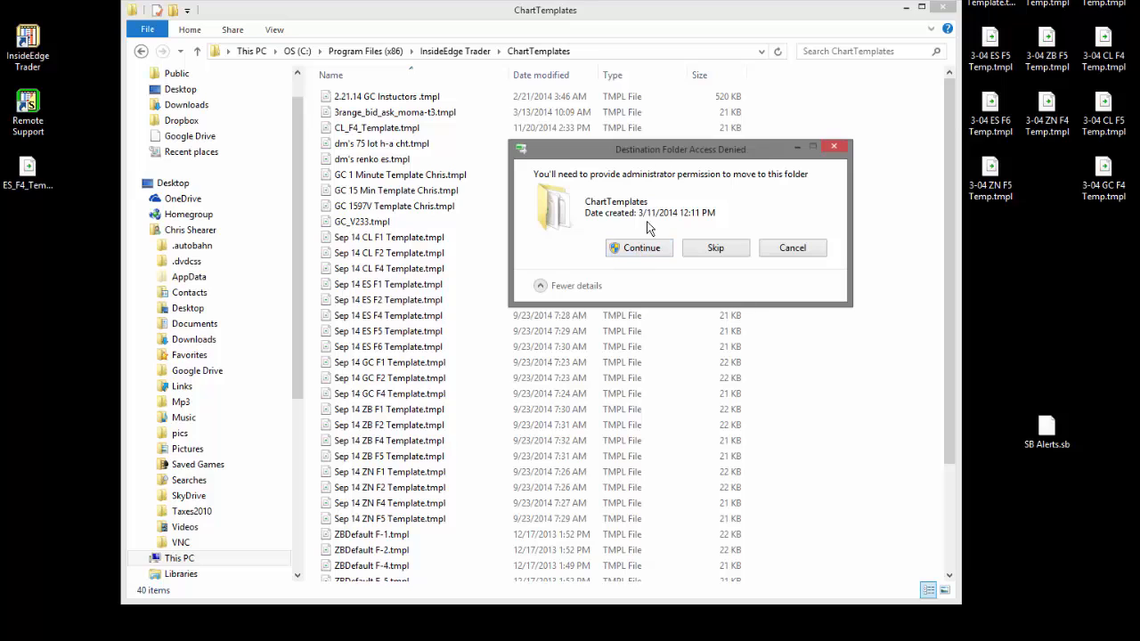
click(637, 250)
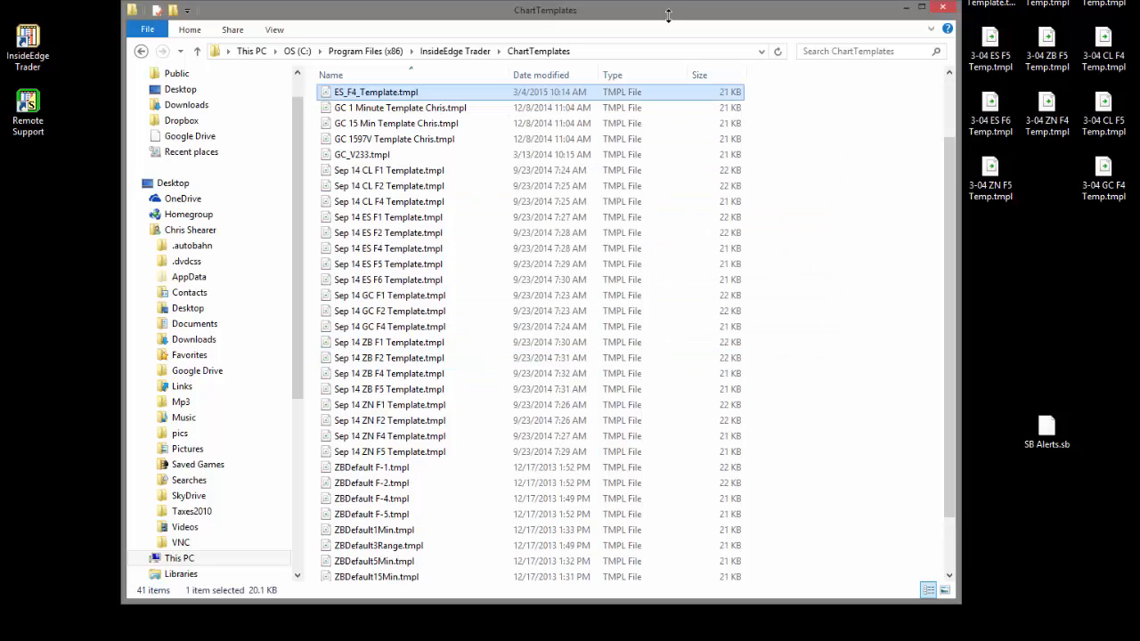
- Delete all Sep 14 templates, from CL F1 through ZN F5, from ChartTemplates, granting administrator permission for all current items
drag(668, 11, 636, 44)
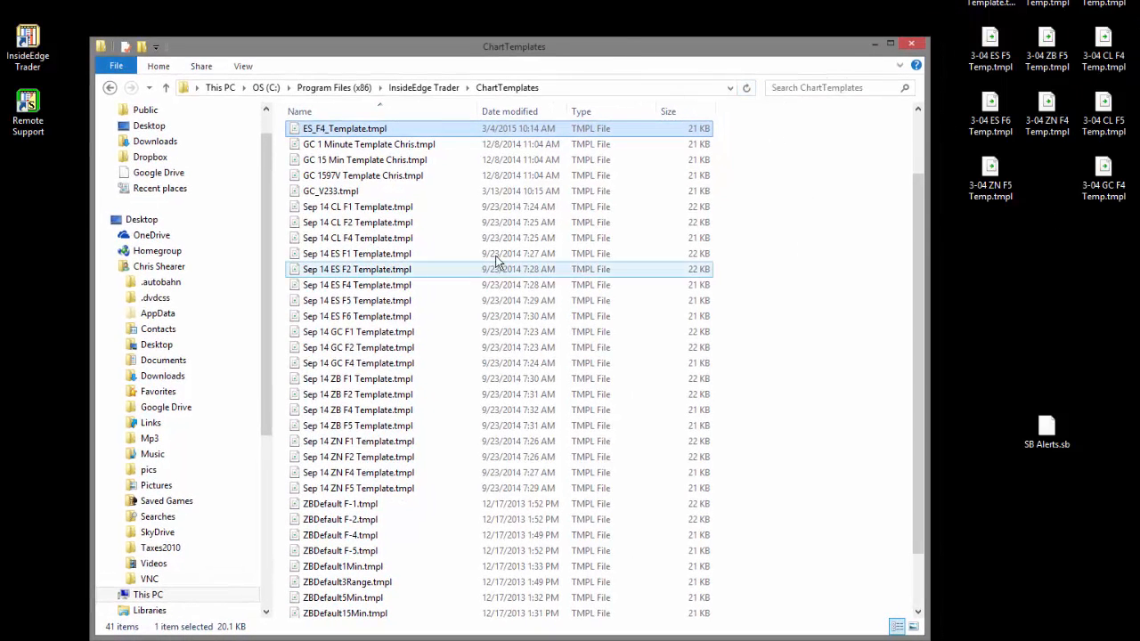
click(358, 207)
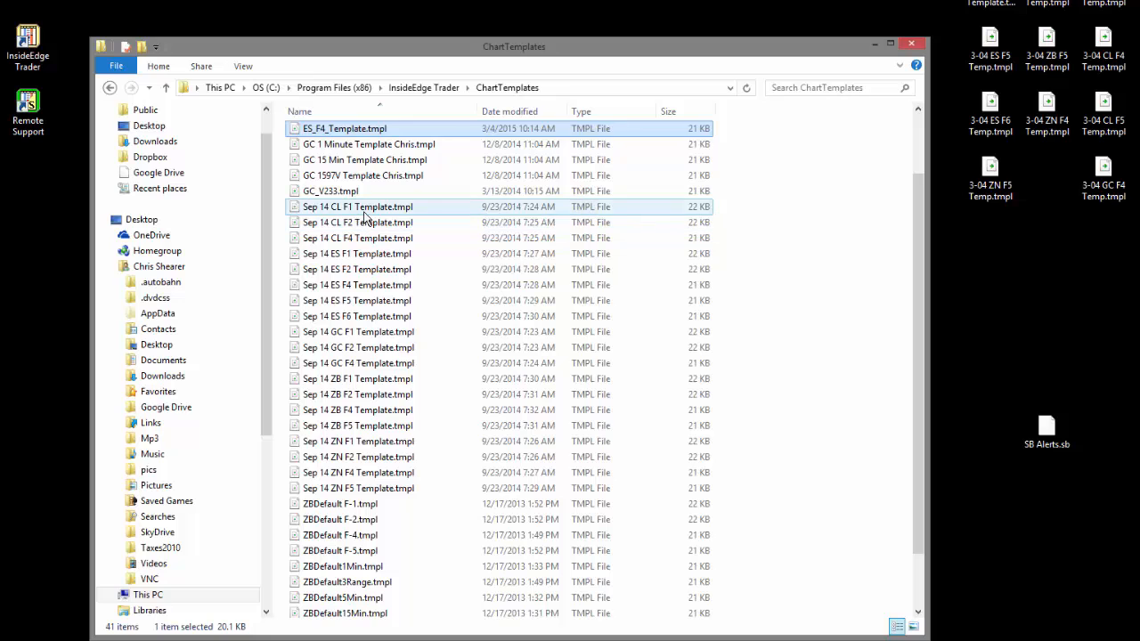
shift+click(387, 490)
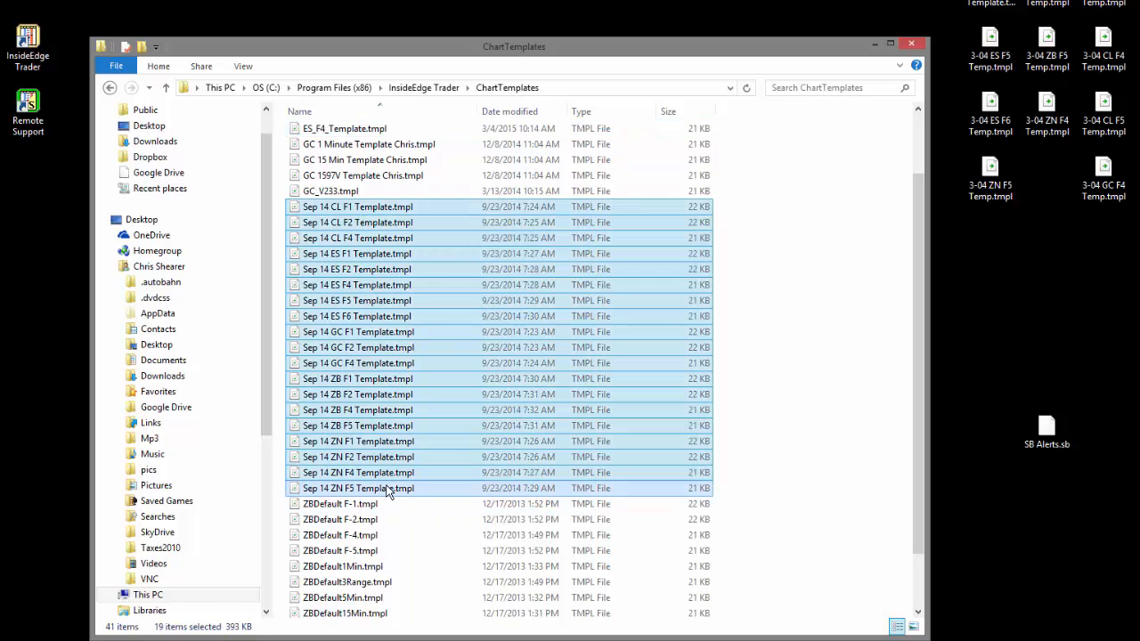
key(shift+Delete)
key(Return)
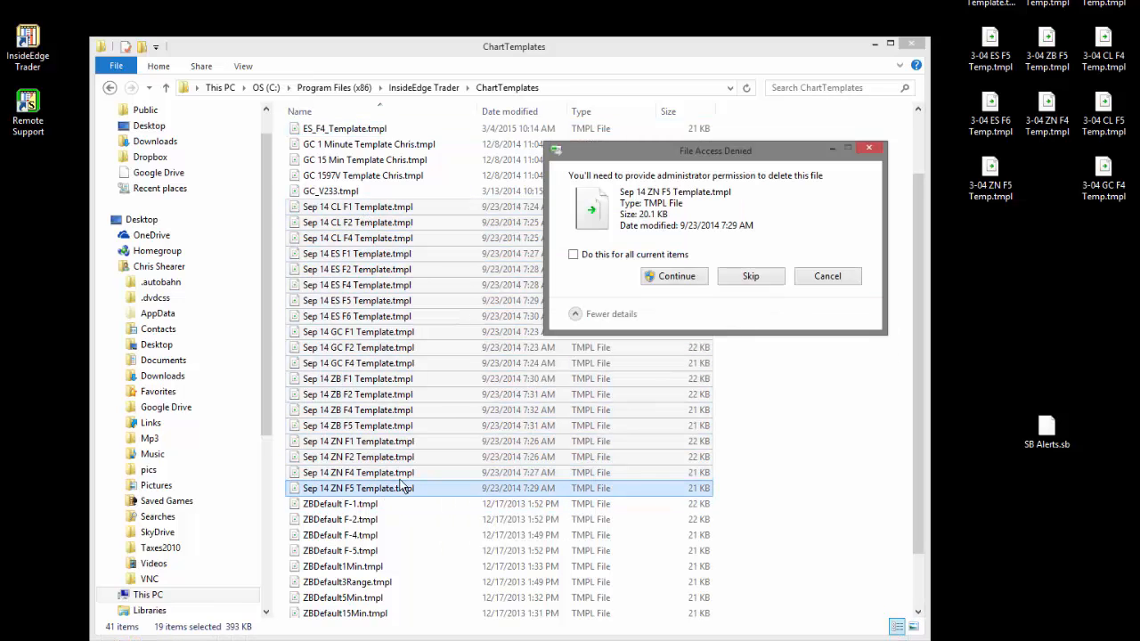
click(674, 277)
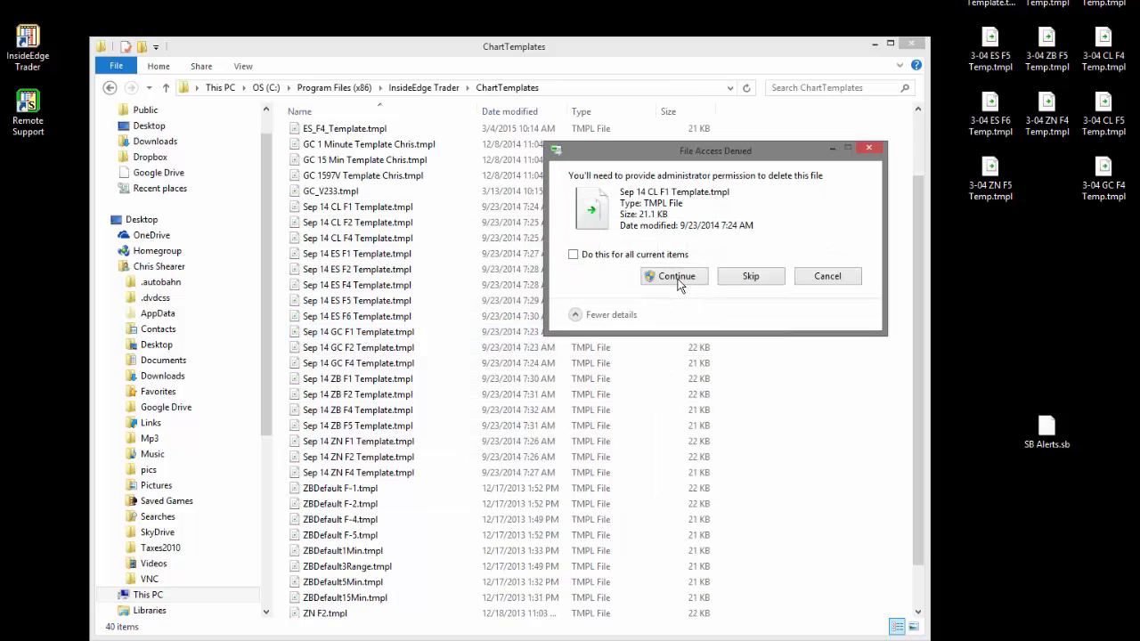
click(675, 277)
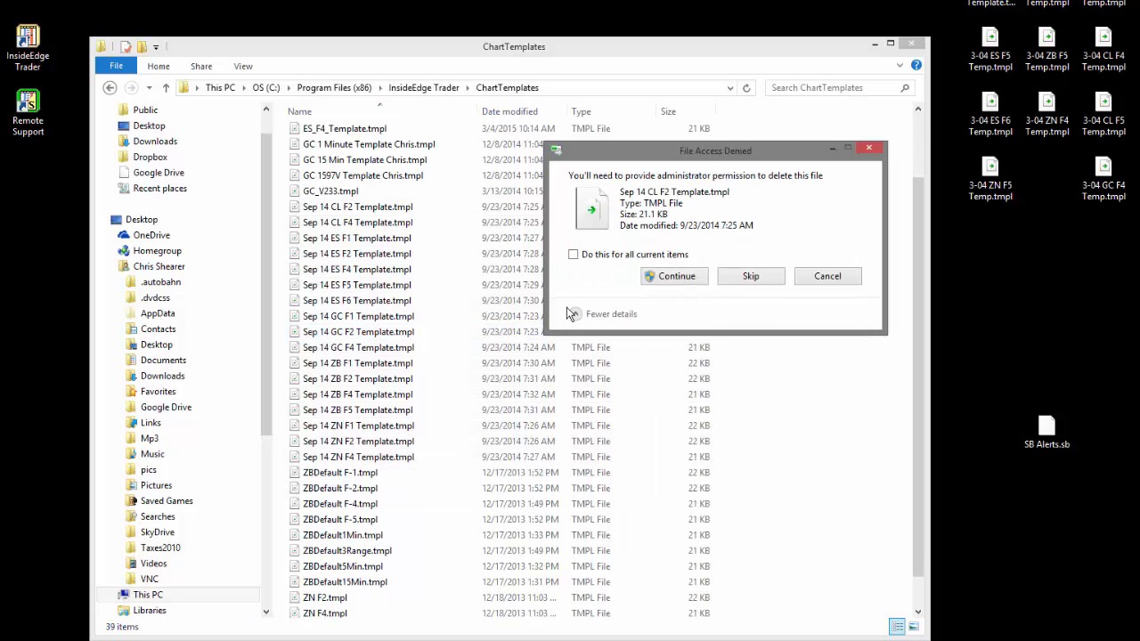
click(590, 257)
click(650, 278)
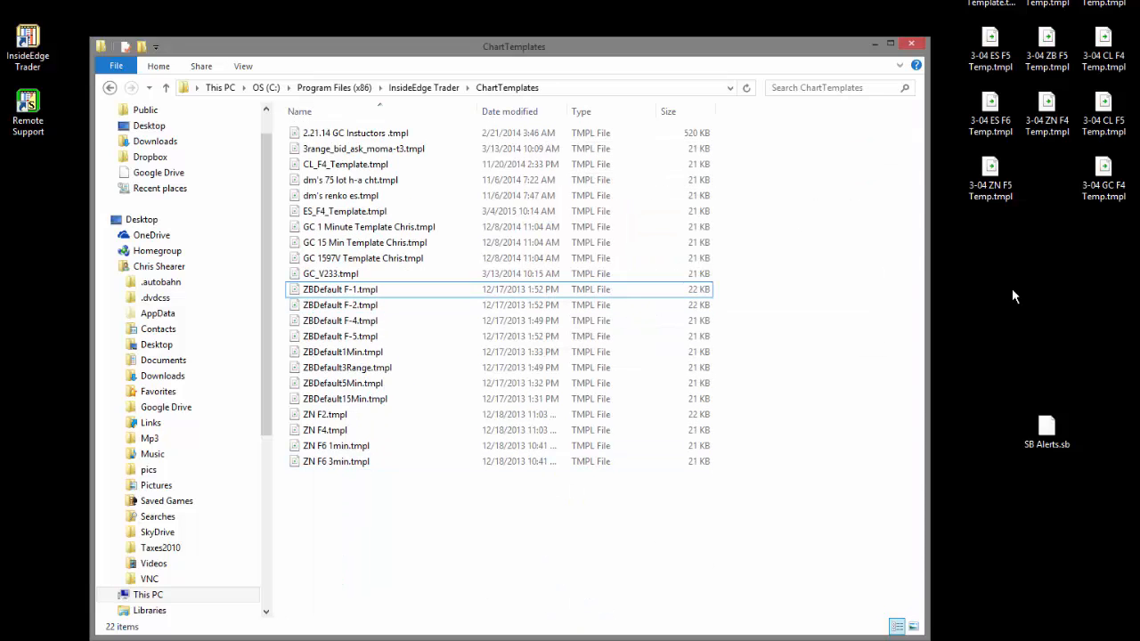
- Copy all the 3-04 template files from the desktop into the ChartTemplates folder, granting administrator permission for all current items
drag(1139, 0, 969, 276)
right_click(990, 9)
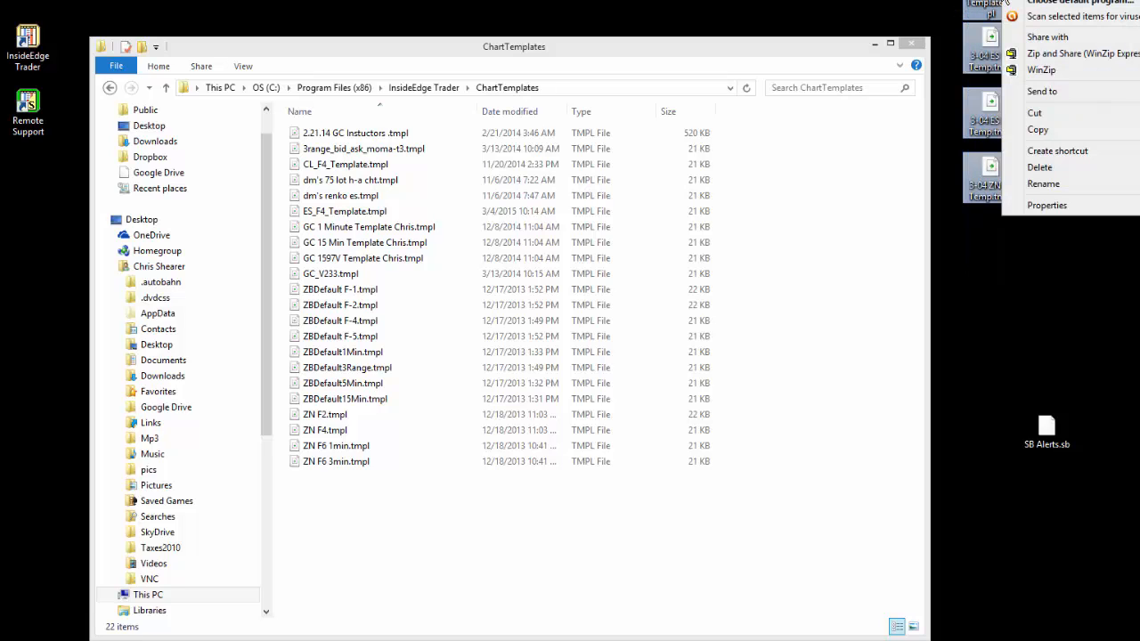
click(1037, 130)
right_click(445, 578)
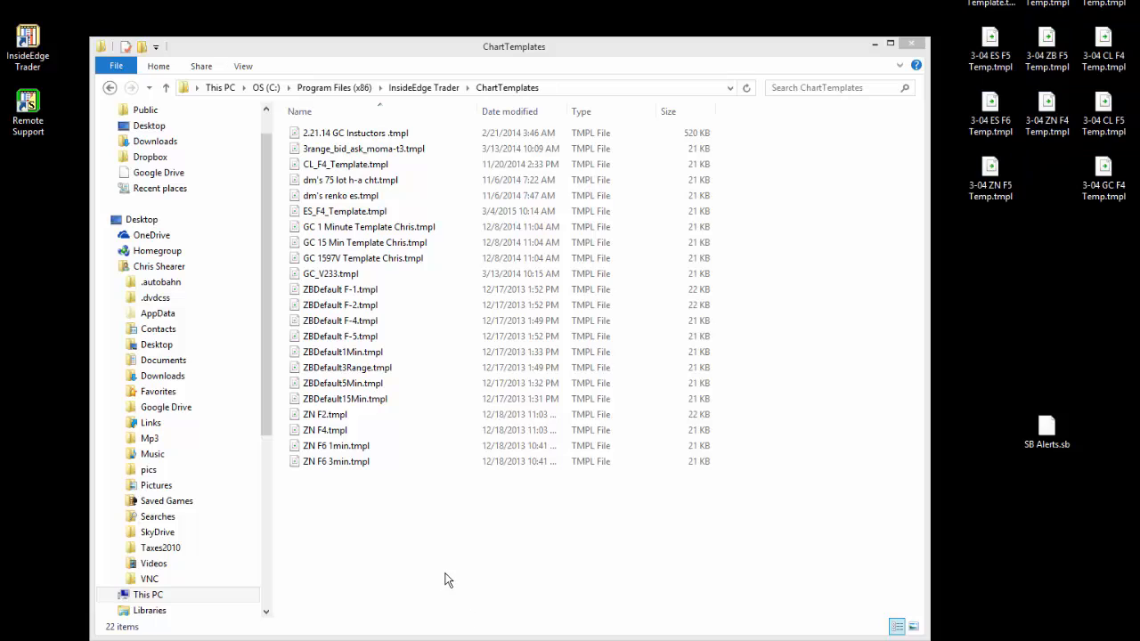
click(481, 481)
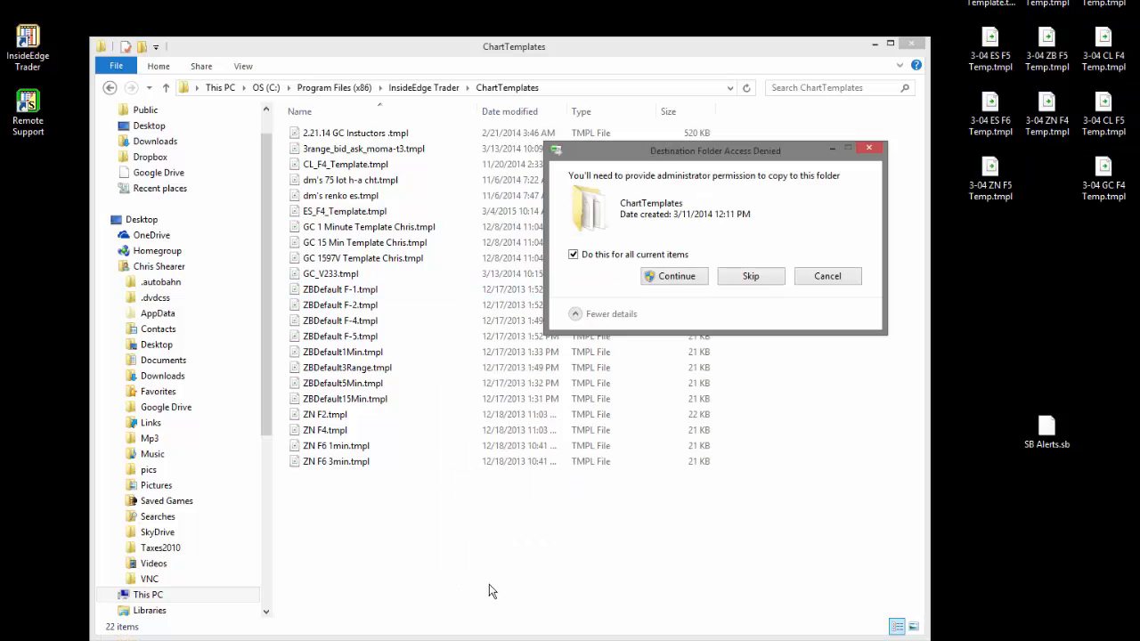
click(674, 276)
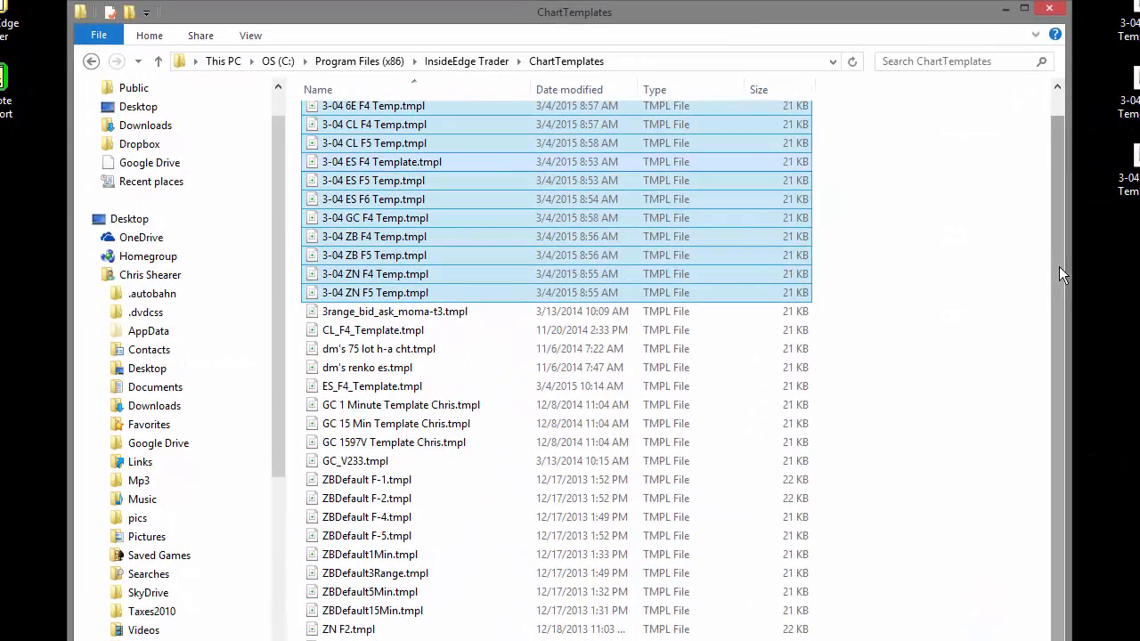
- Go up to the InsideEdge Trader folder, reopen ChartTemplates and review the template files in it
drag(1058, 267, 1059, 240)
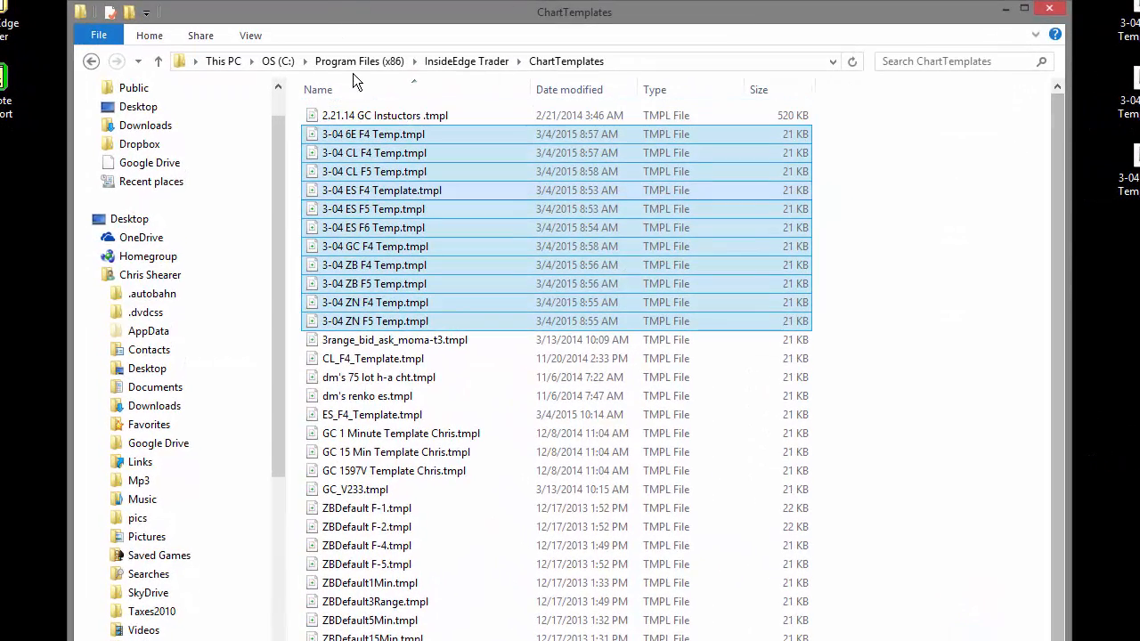
click(430, 60)
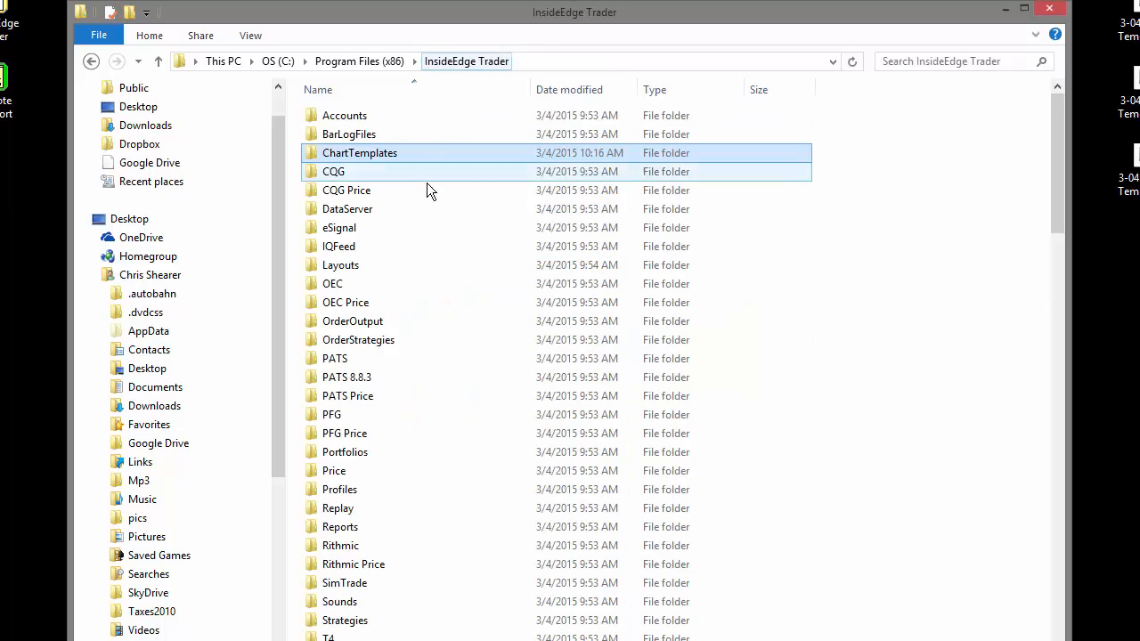
double_click(420, 153)
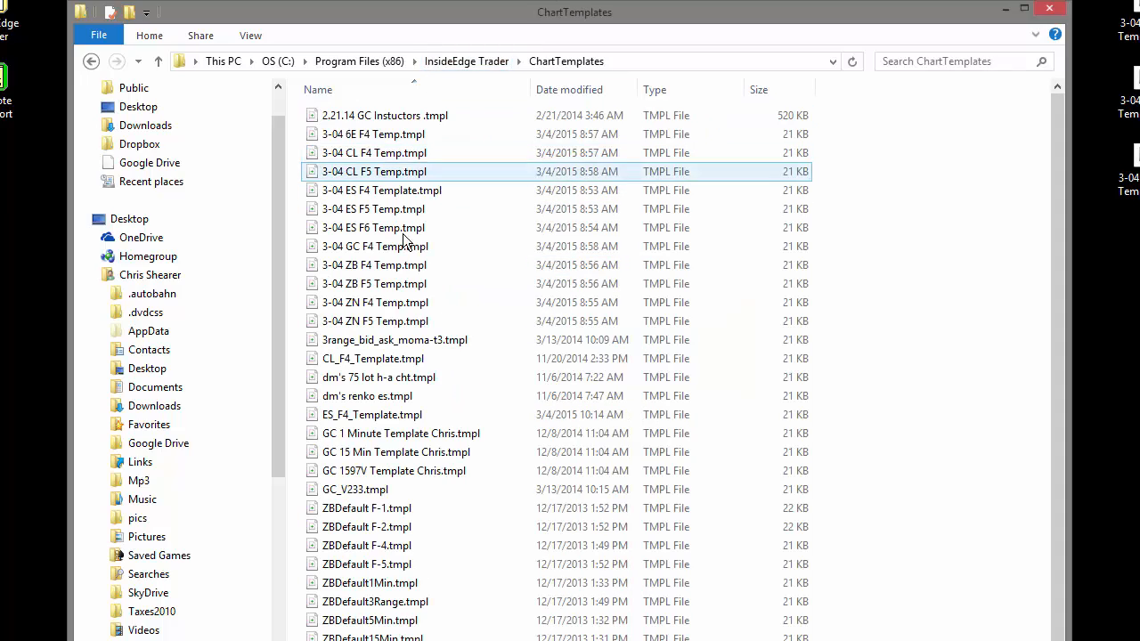
scroll(485, 443, down, 1)
scroll(486, 443, up, 1)
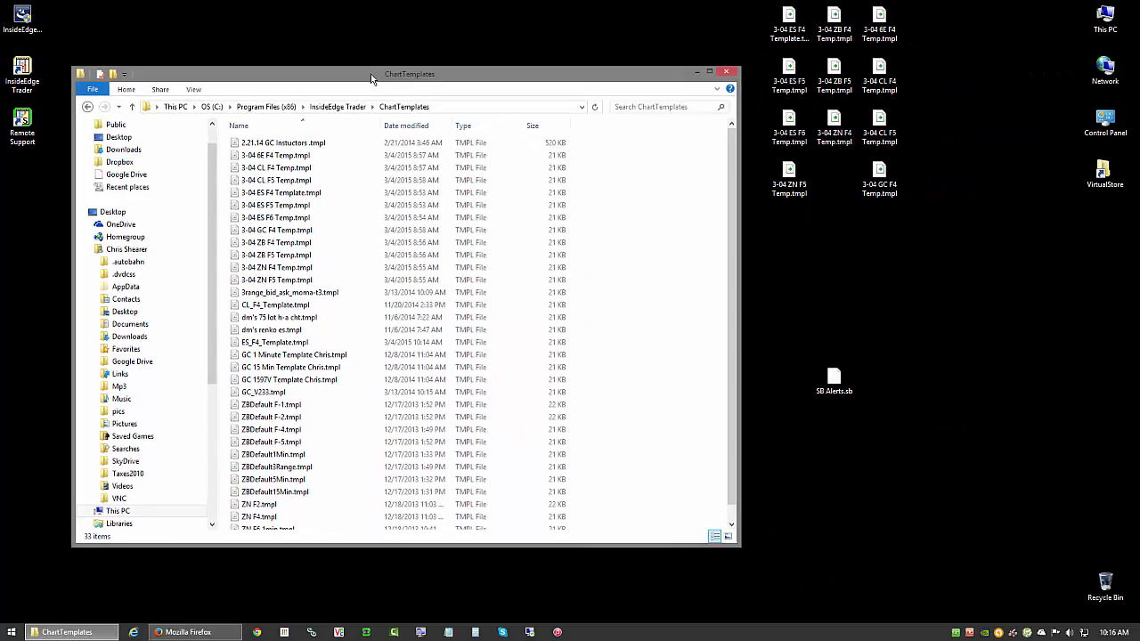
- Return to the InsideEdge Trader folder and reposition its window clear of the desktop template files
drag(373, 80, 411, 77)
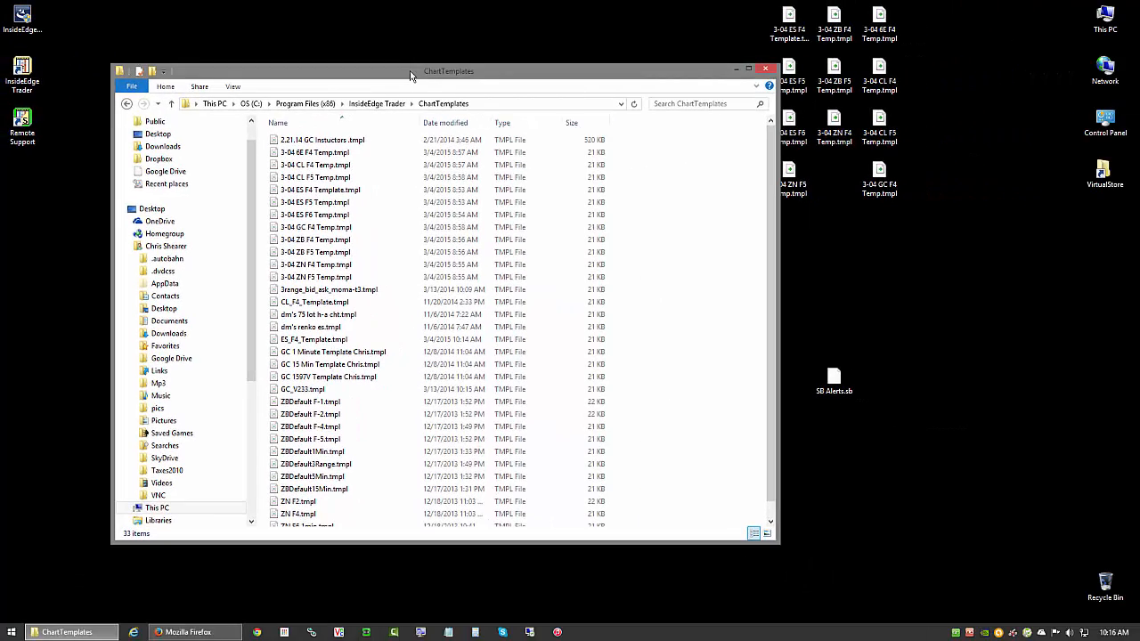
click(127, 103)
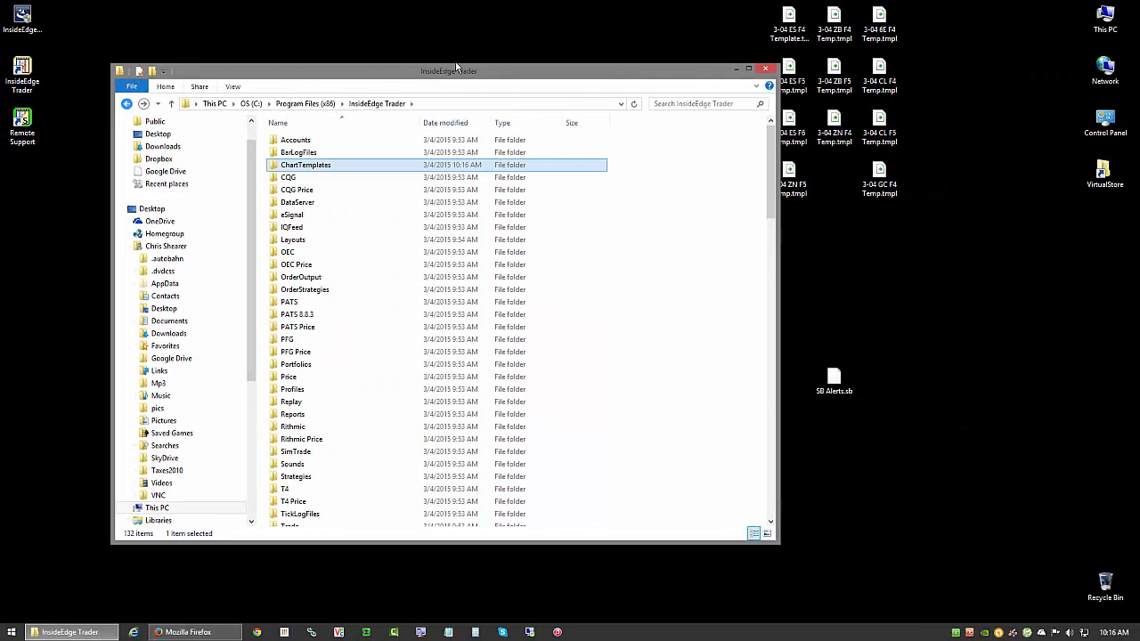
drag(479, 71, 419, 86)
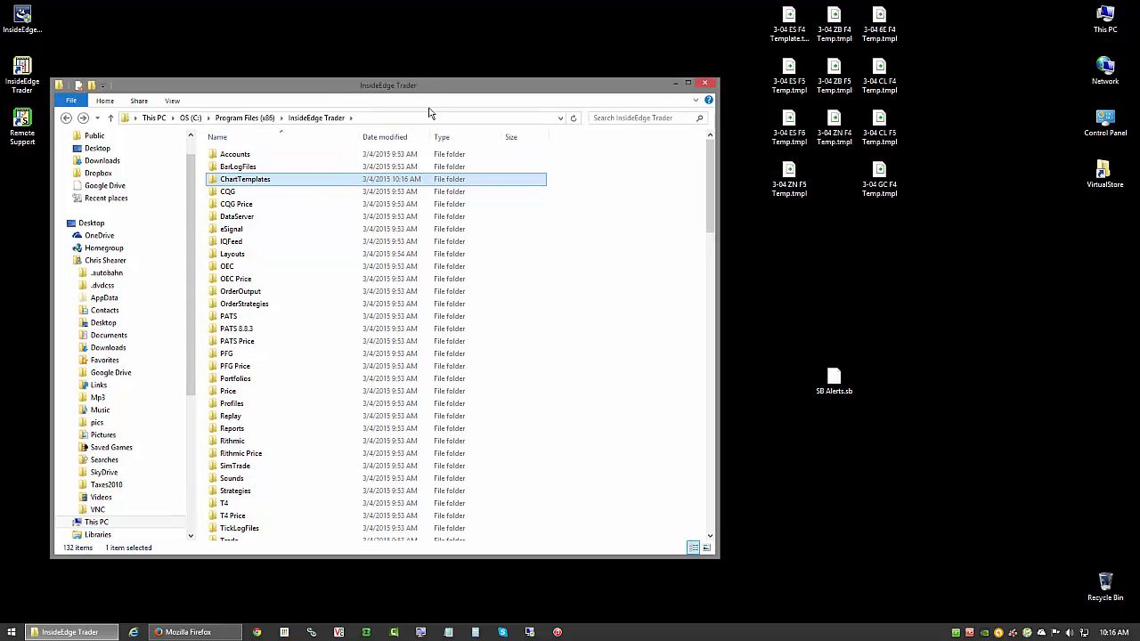
click(861, 492)
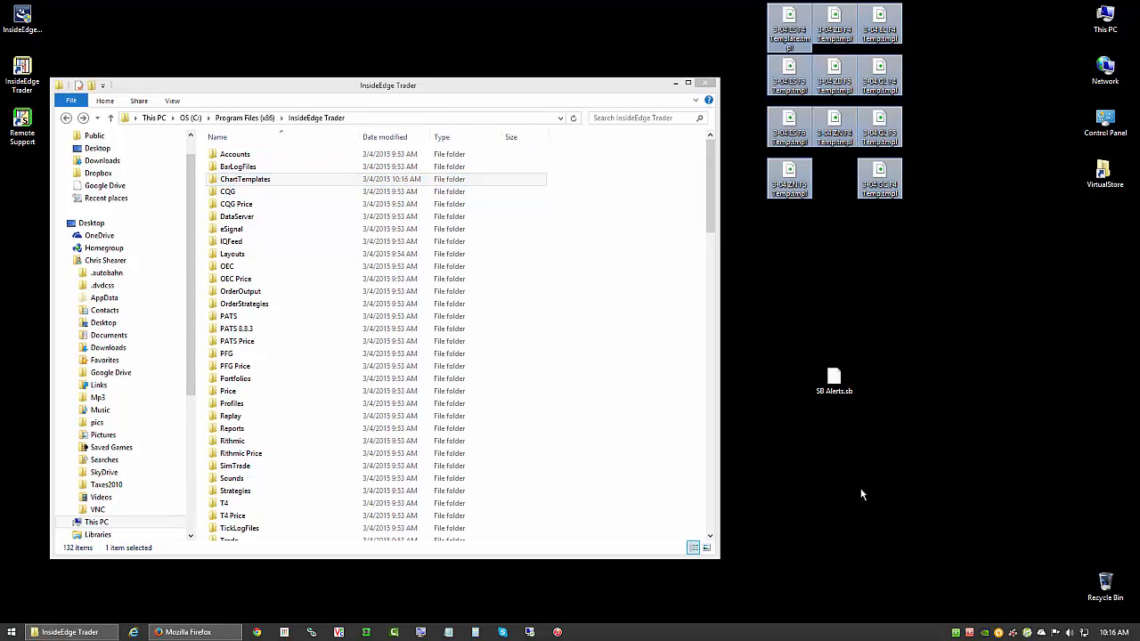
click(814, 249)
click(835, 385)
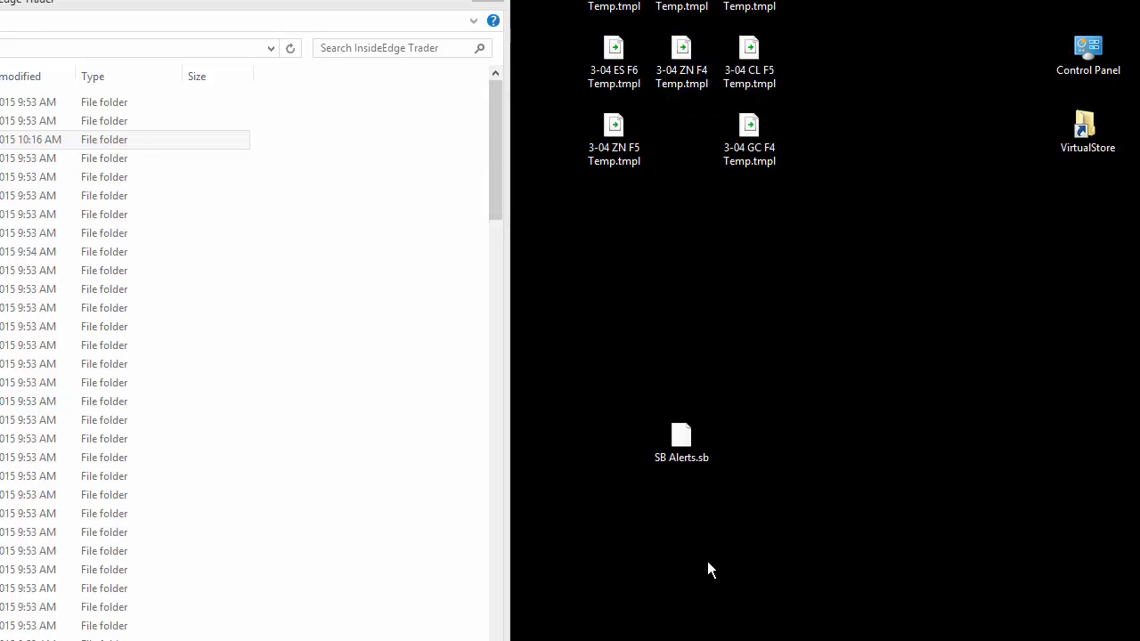
click(699, 433)
click(696, 342)
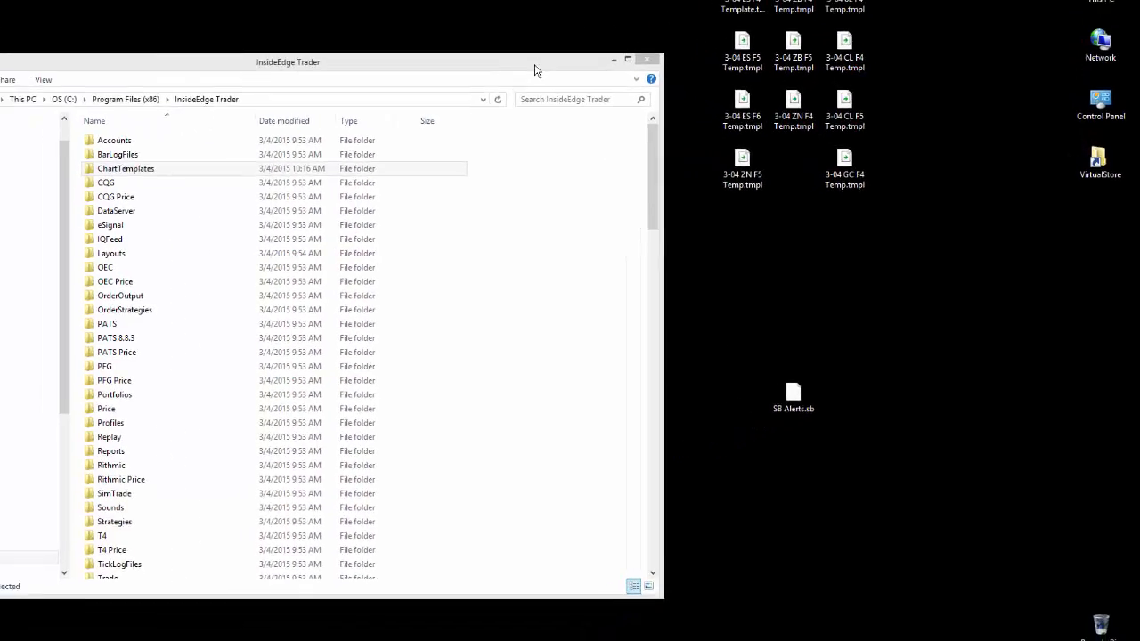
drag(536, 66, 572, 63)
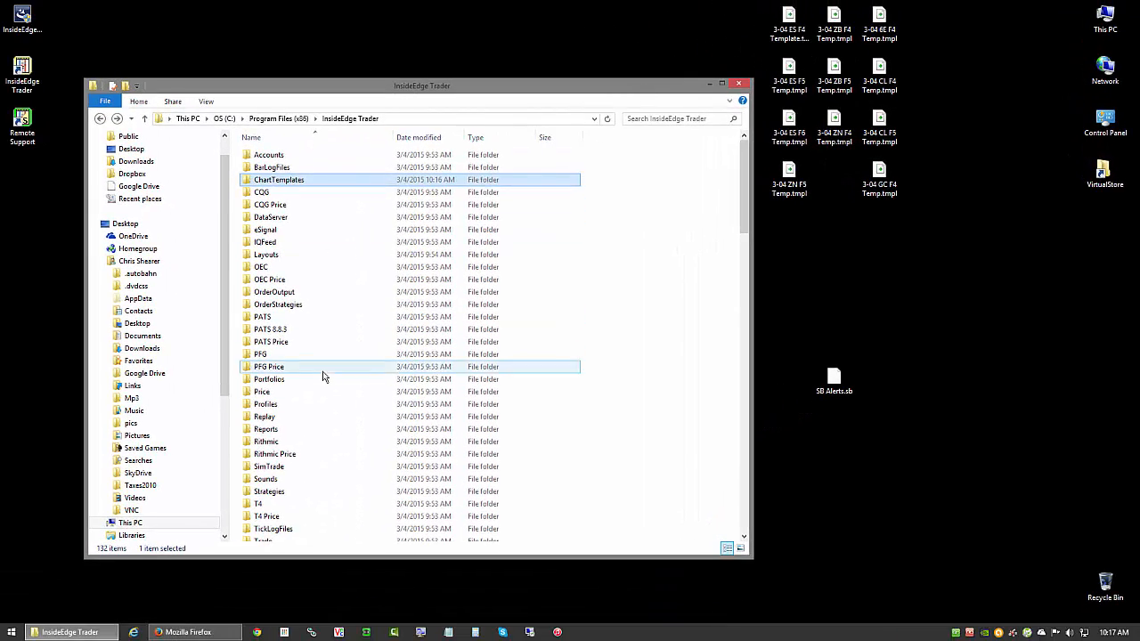
click(835, 379)
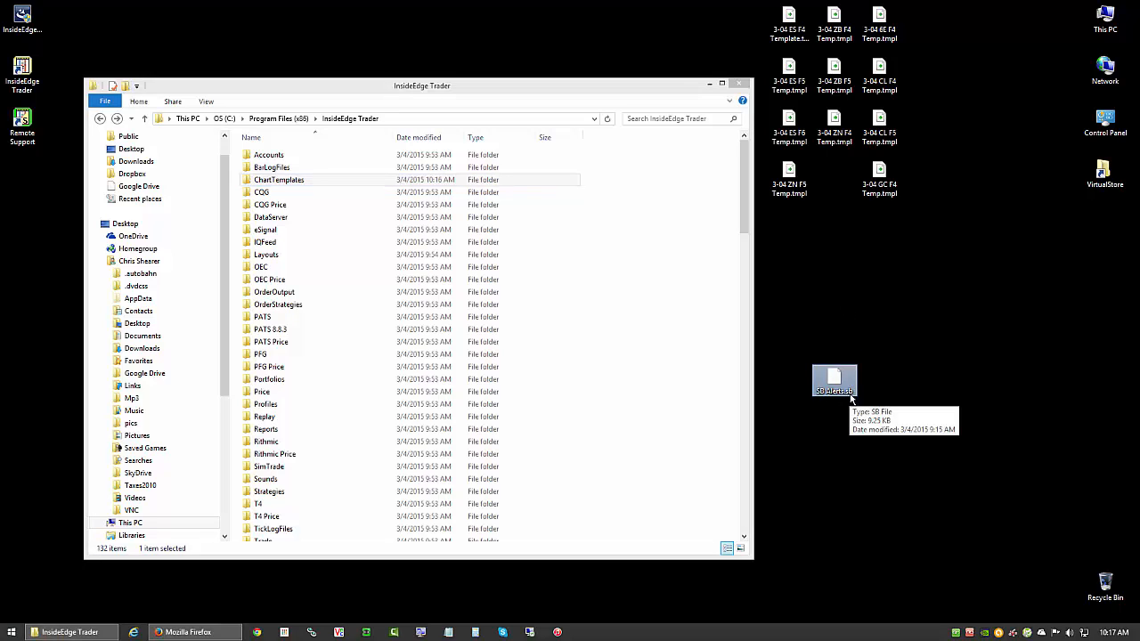
click(791, 187)
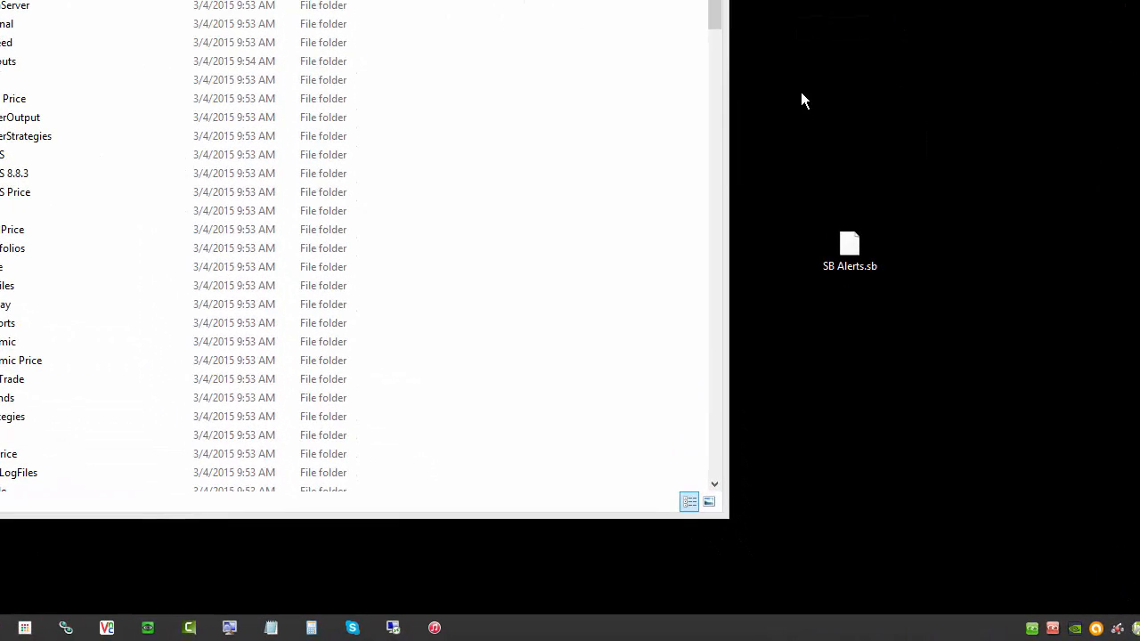
- Copy the SB Alerts.sb file from the desktop and open the Strategies folder inside InsideEdge Trader
right_click(854, 239)
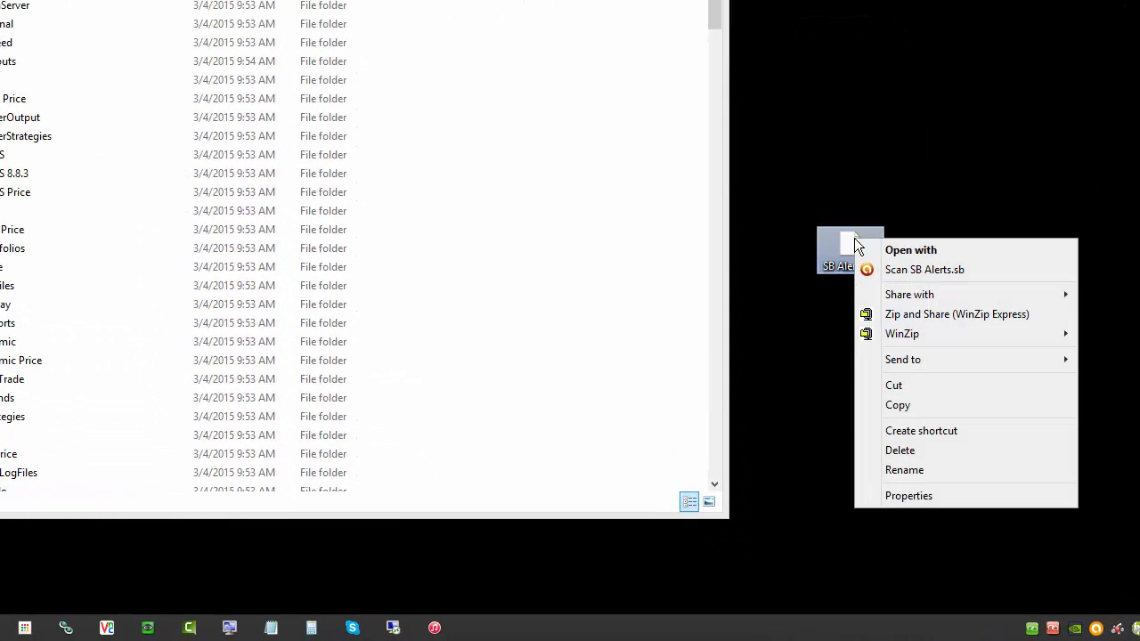
click(931, 404)
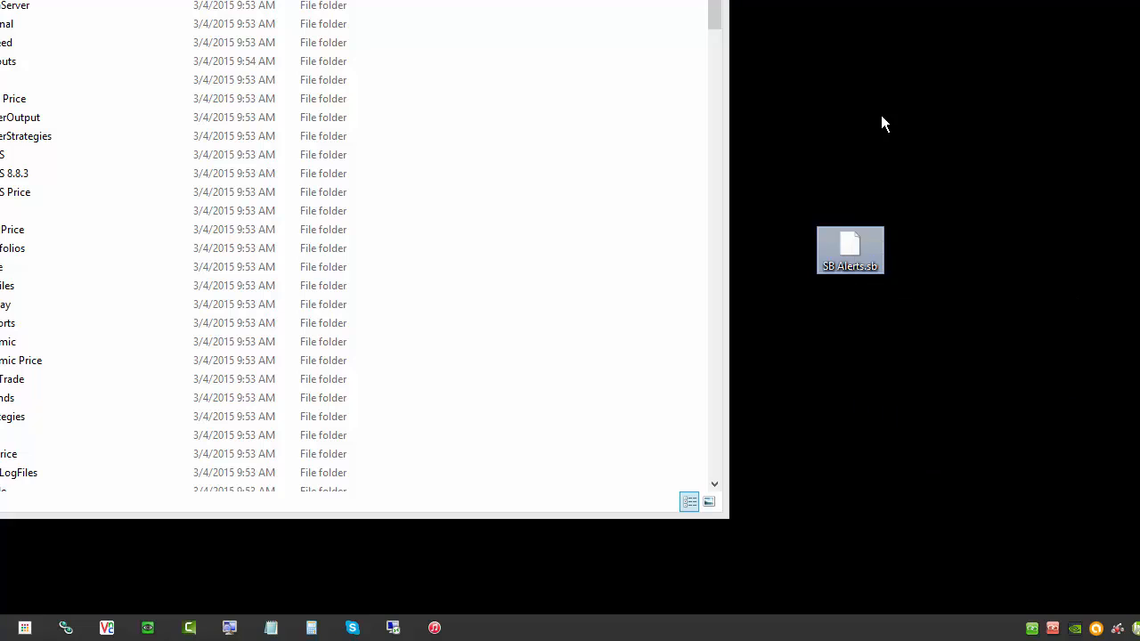
right_click(10, 423)
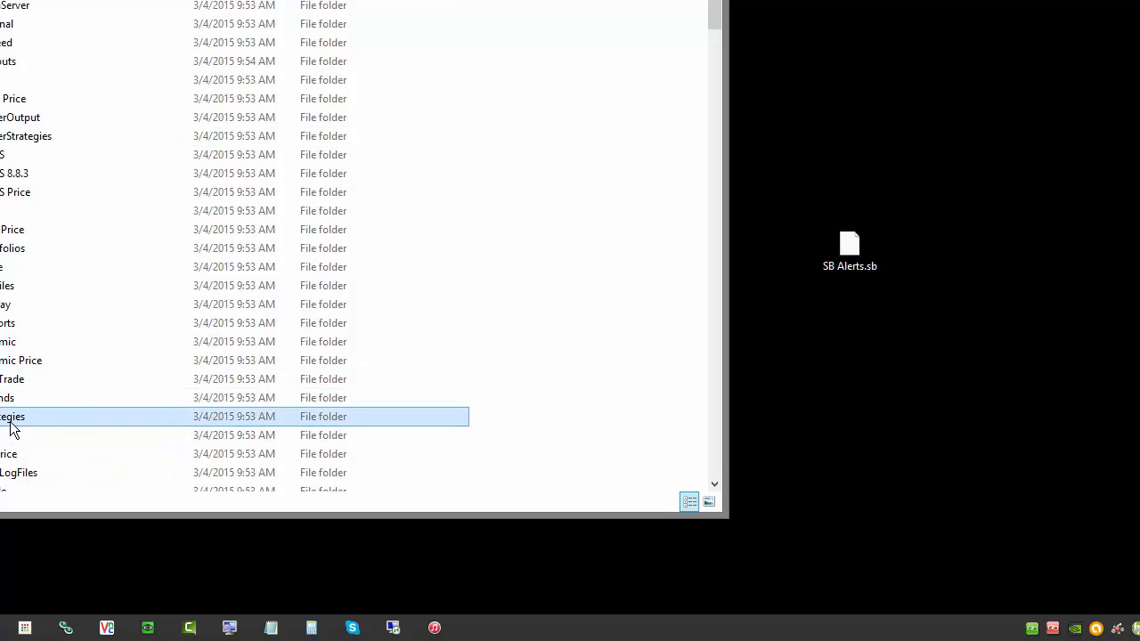
double_click(57, 414)
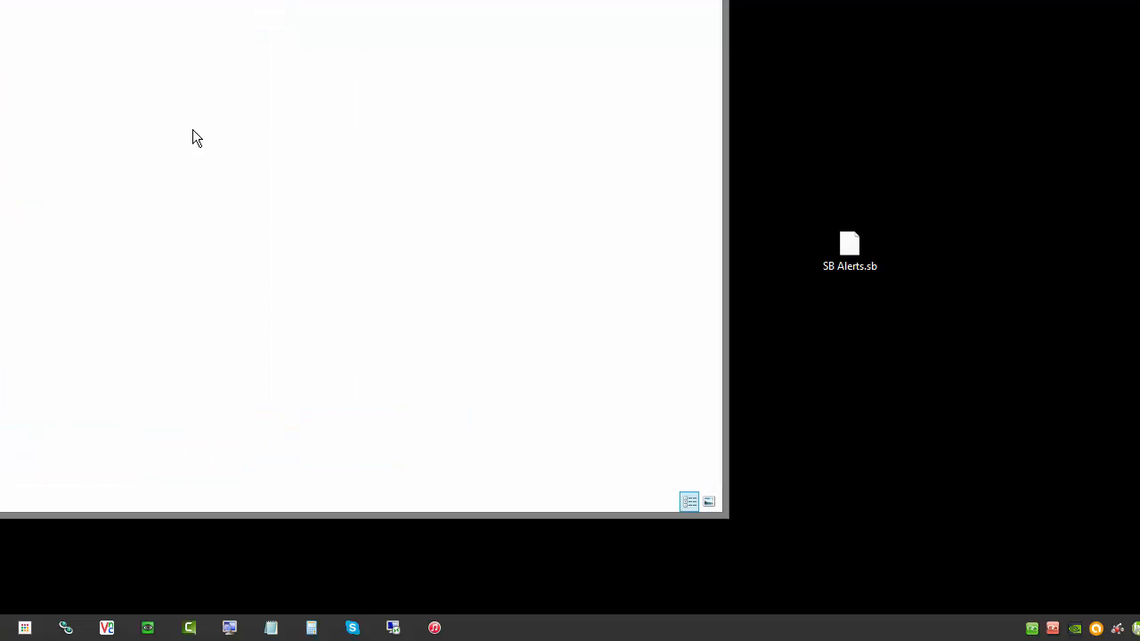
- Paste SB Alerts.sb into the Strategies folder, granting administrator permission for the copy, and close the folder window
right_click(119, 31)
click(294, 176)
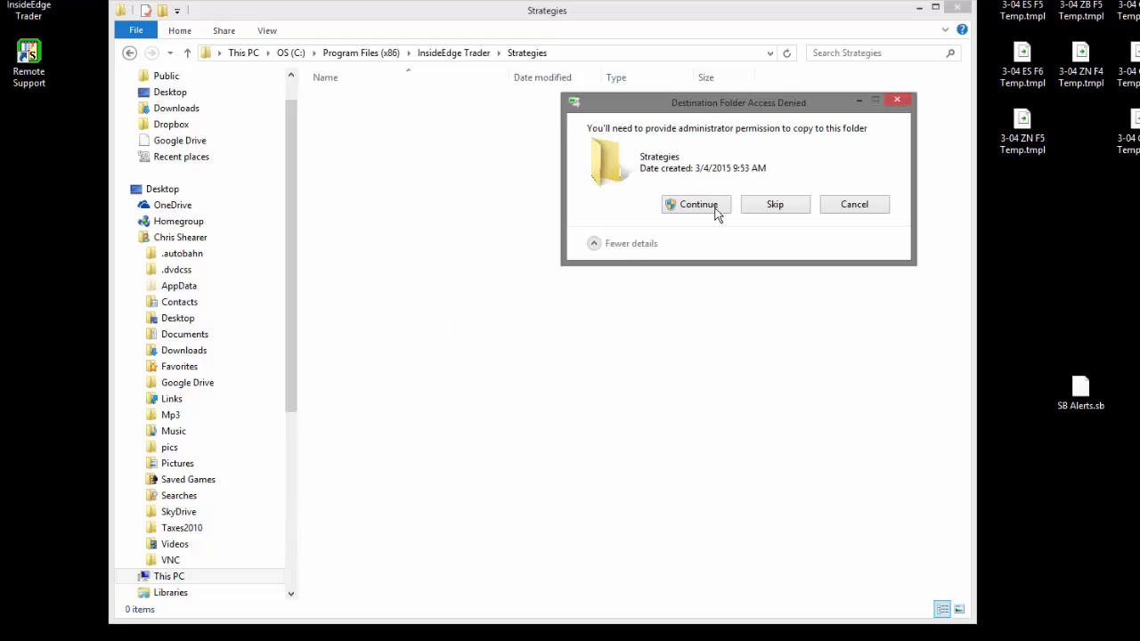
click(681, 208)
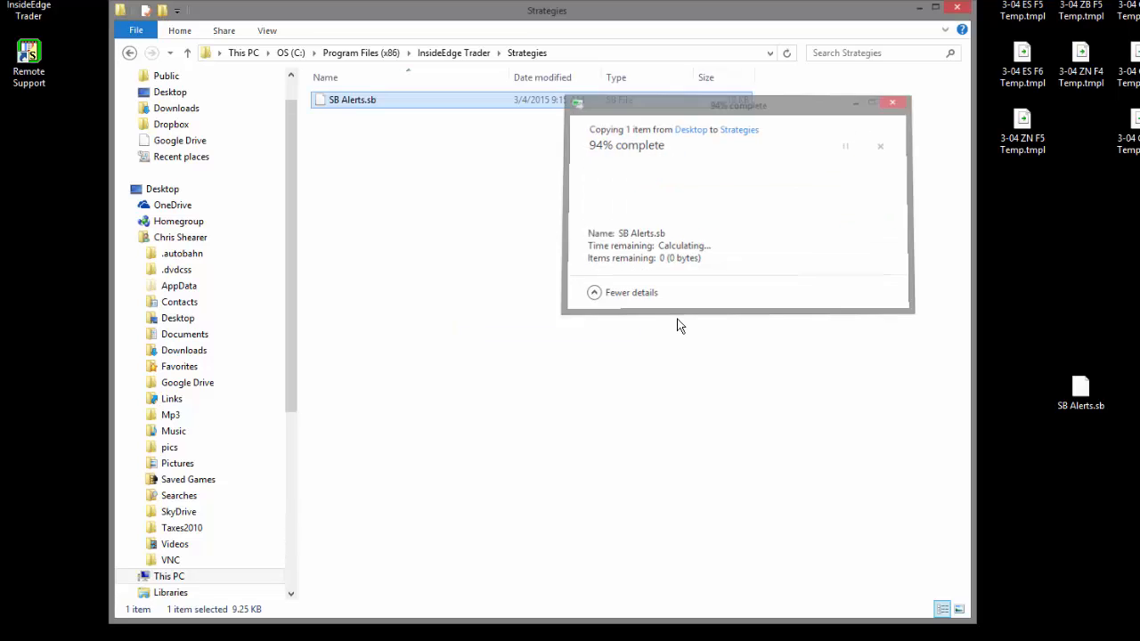
click(467, 223)
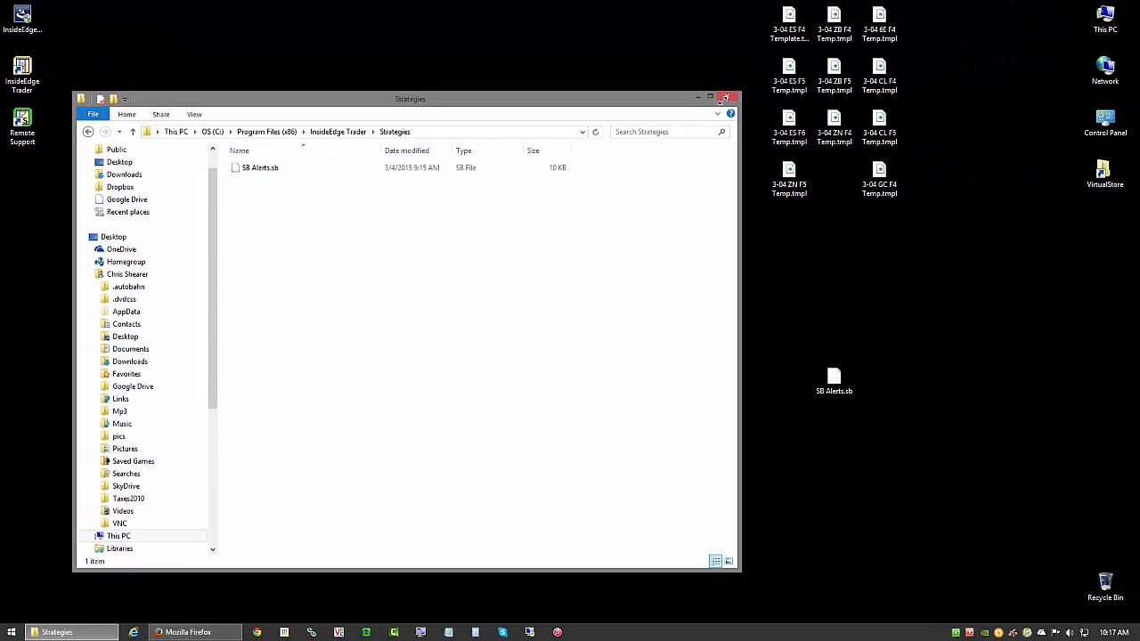
click(726, 99)
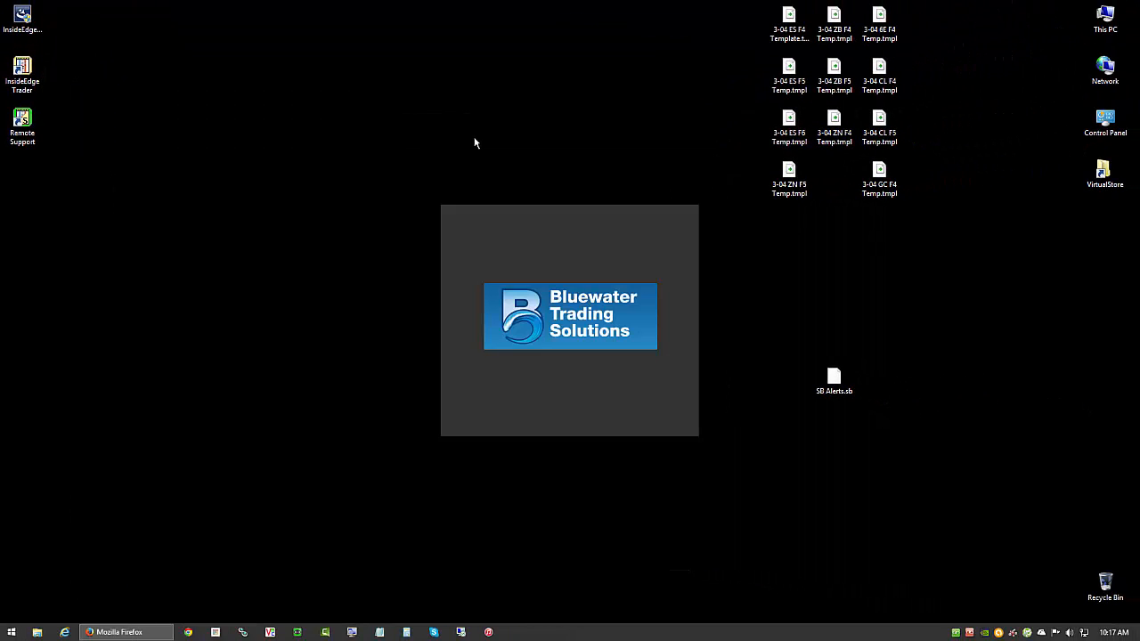
- Launch InsideEdge Trader from its desktop shortcut and log on with the CNPT Room layout
right_click(30, 60)
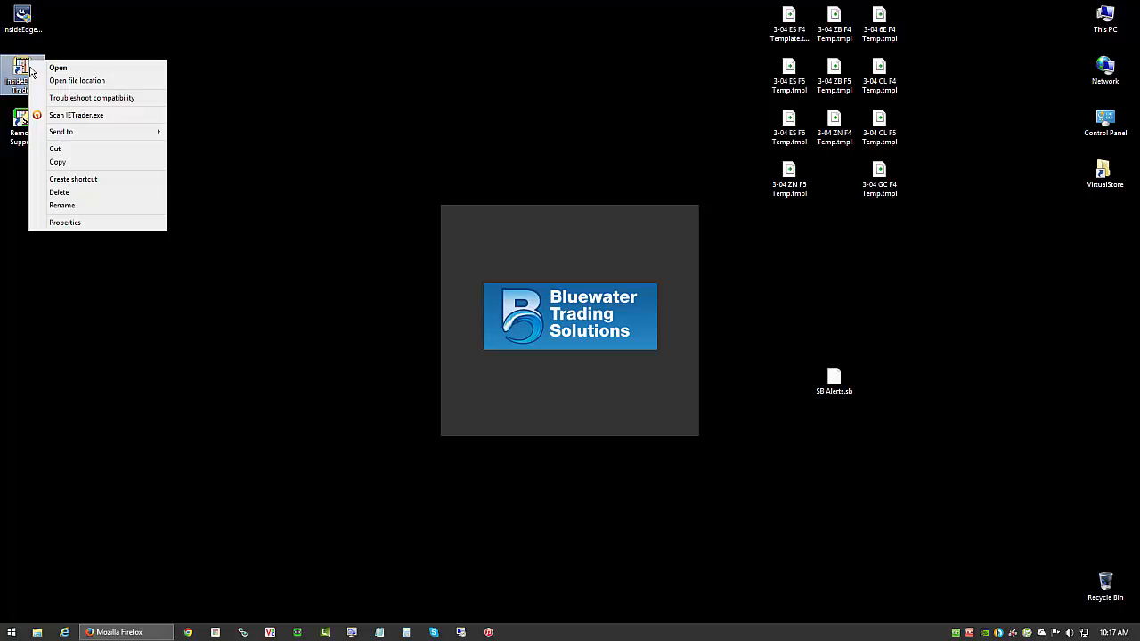
click(106, 70)
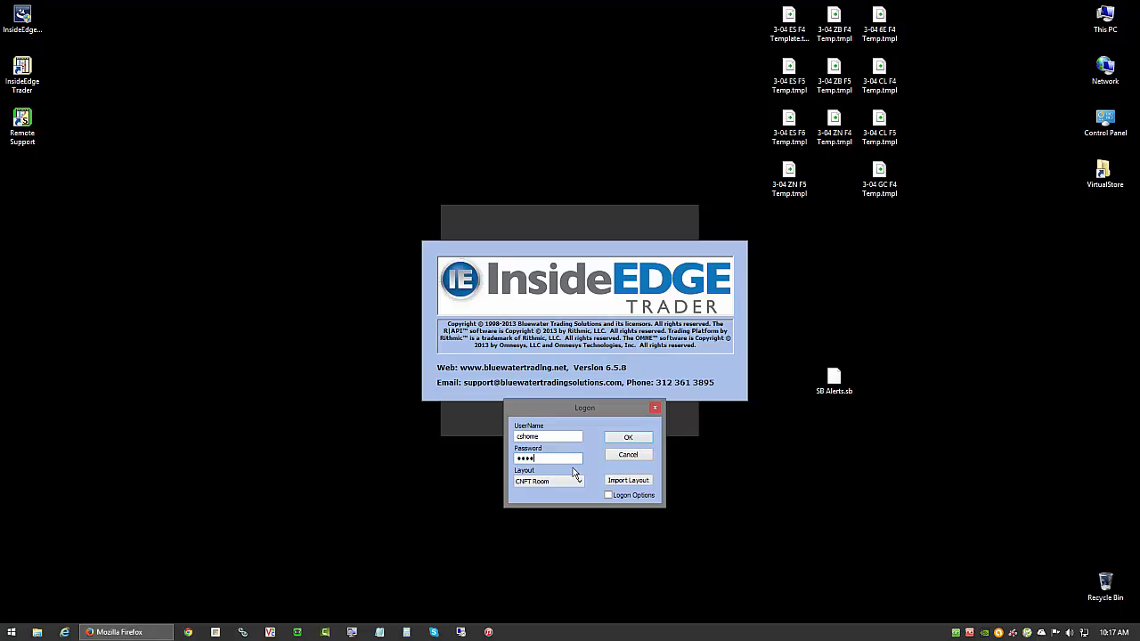
click(629, 437)
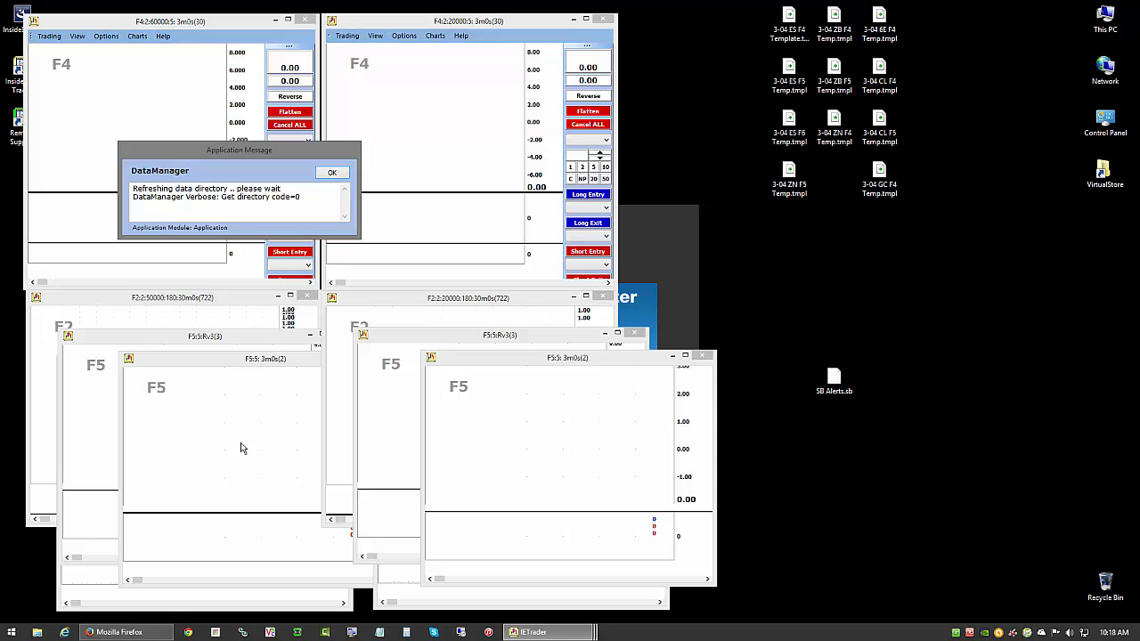
- Switch to Firefox, copy the demo account password from the Welcome to Bluewater email and paste it into the CQG Options password field
click(129, 633)
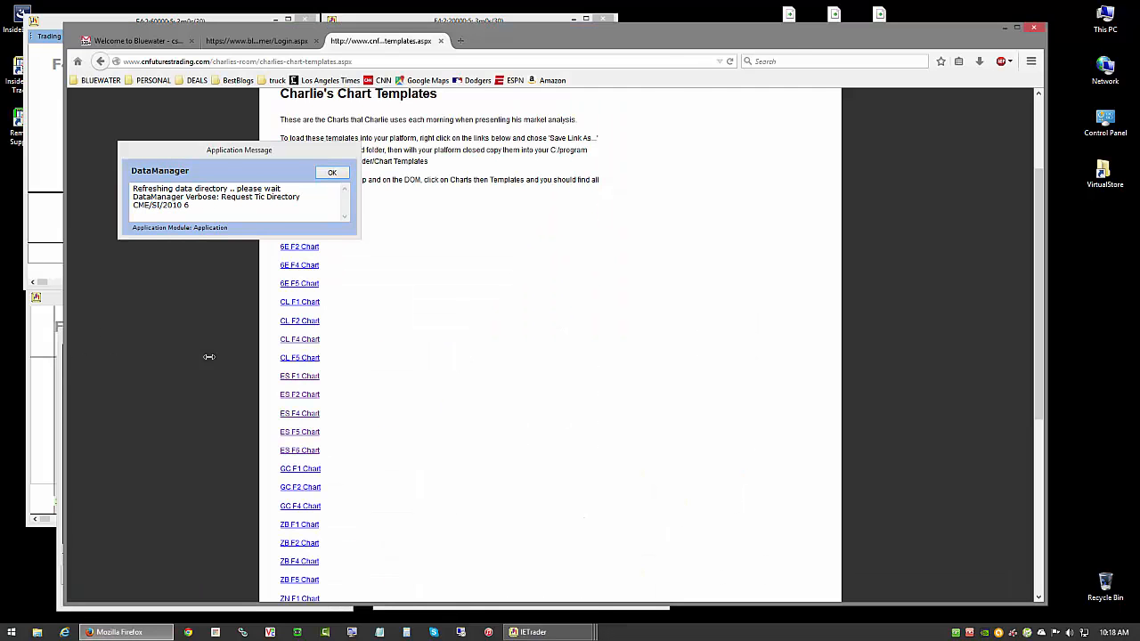
drag(64, 349, 440, 346)
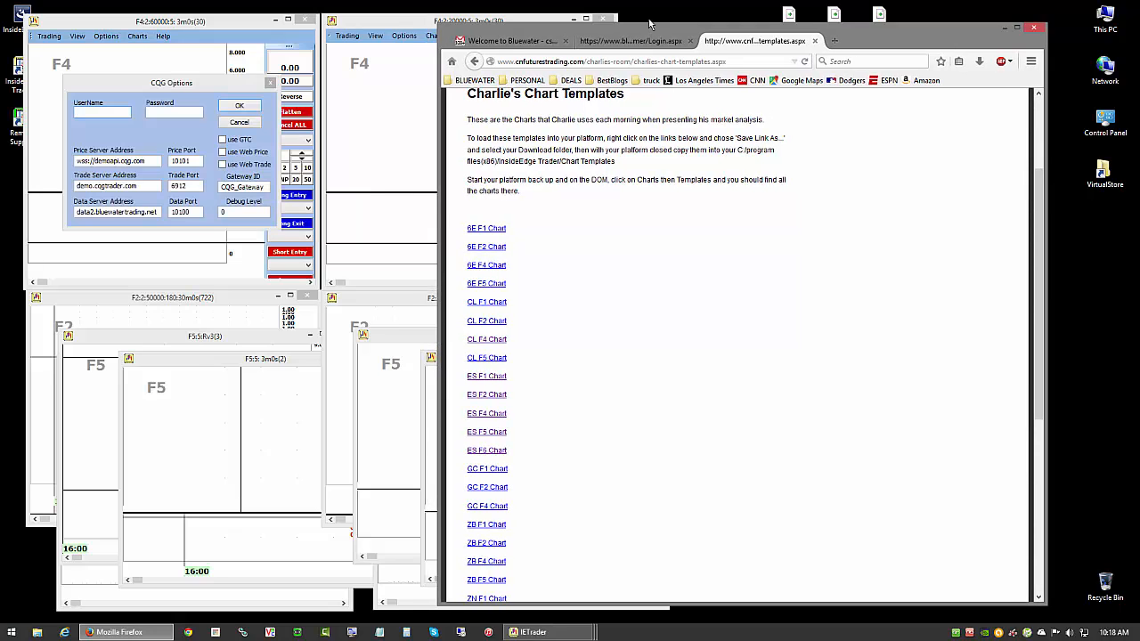
click(534, 42)
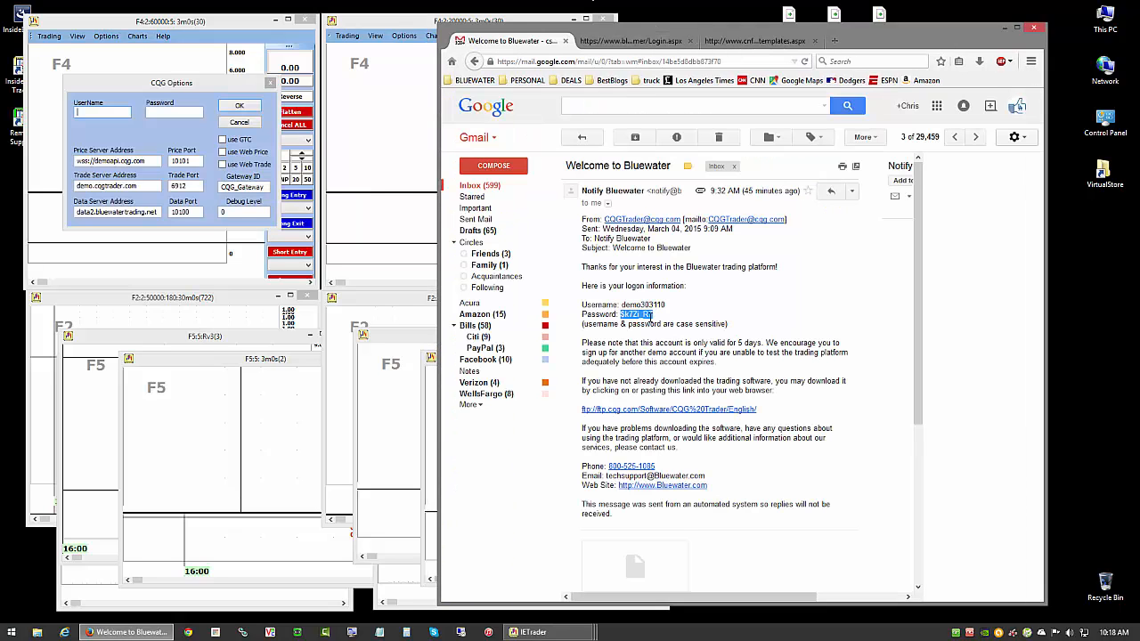
right_click(650, 317)
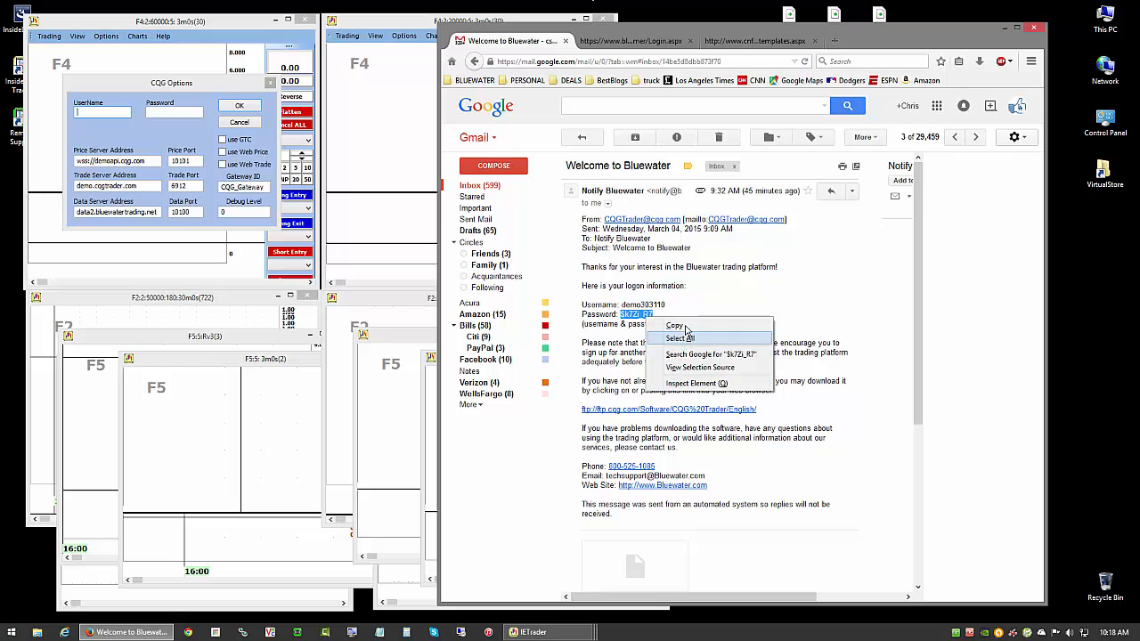
click(674, 326)
right_click(174, 110)
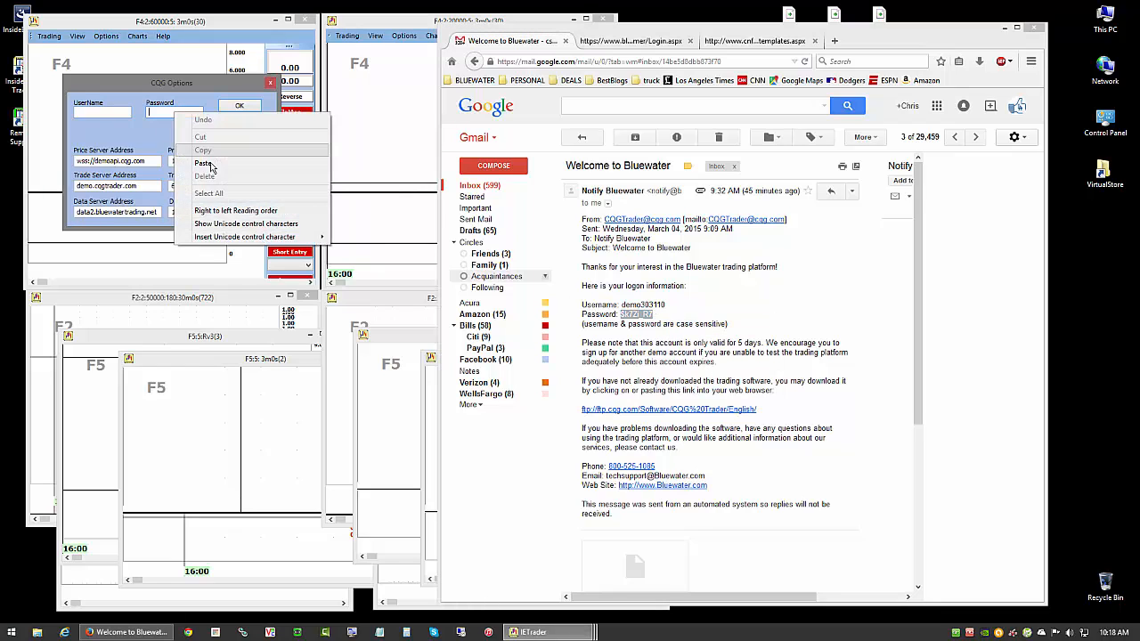
click(205, 163)
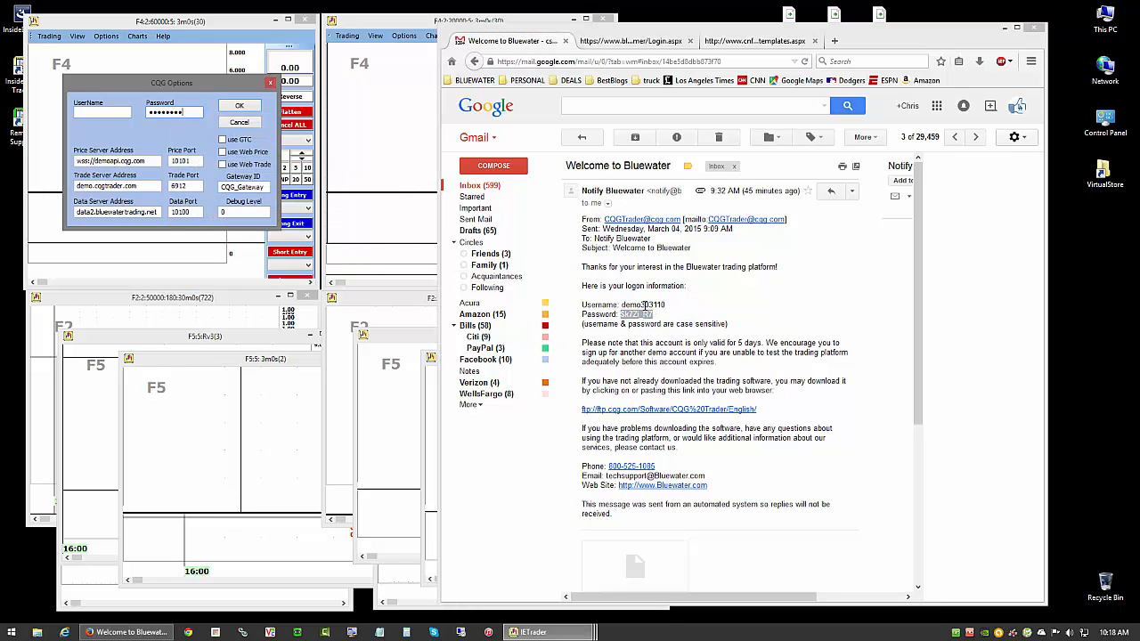
- Copy the demo username from the email into CQG Options, enable use Web Price, confirm the logon and minimize Firefox
double_click(643, 304)
right_click(647, 306)
click(670, 316)
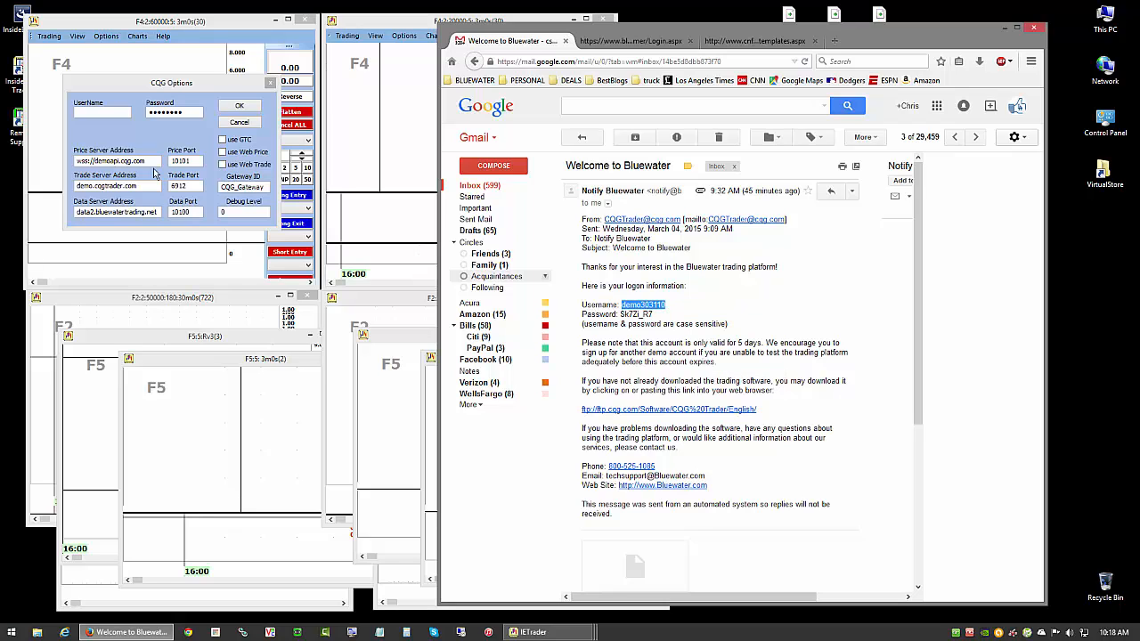
right_click(108, 110)
click(150, 160)
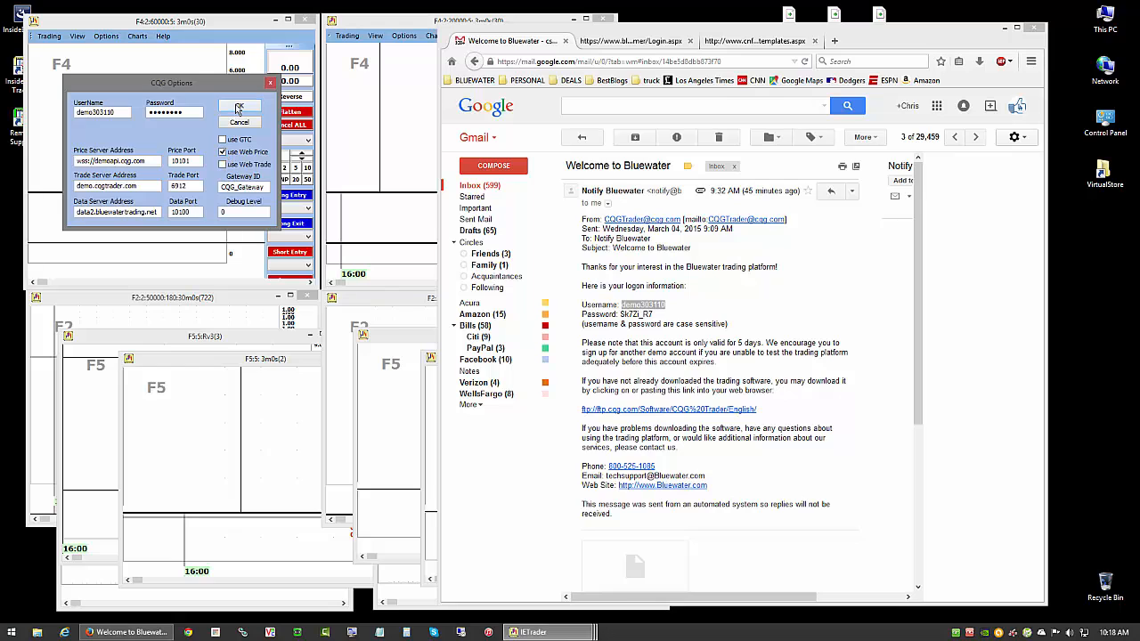
click(238, 105)
click(1004, 28)
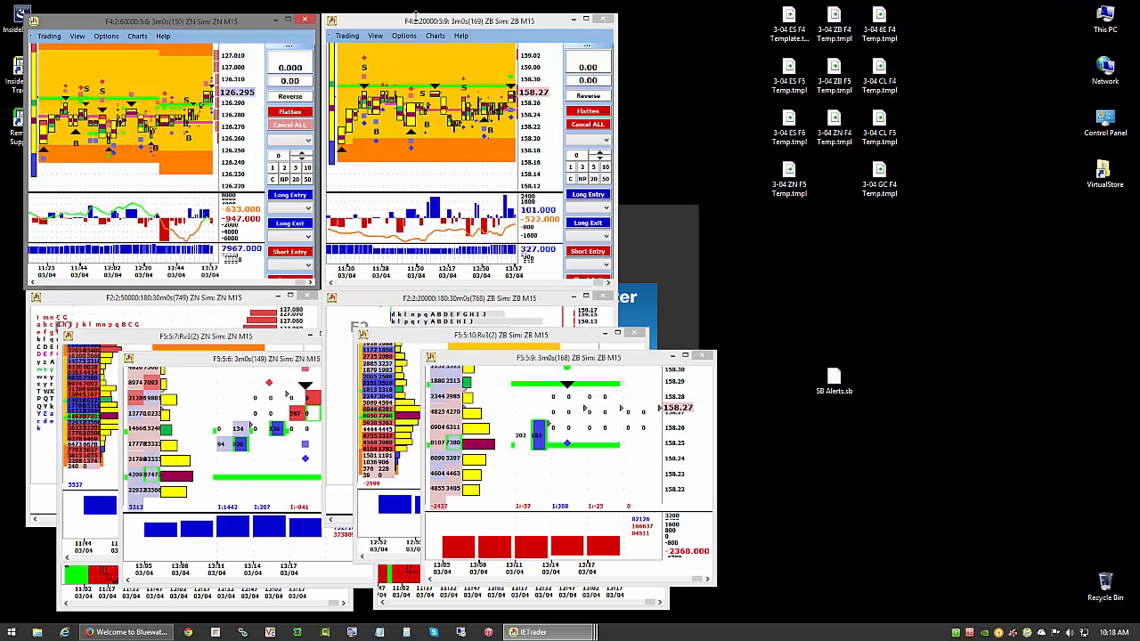
- Open a new Trade Window from the ZB F4 chart window and move it clear of the ZN charts
click(377, 25)
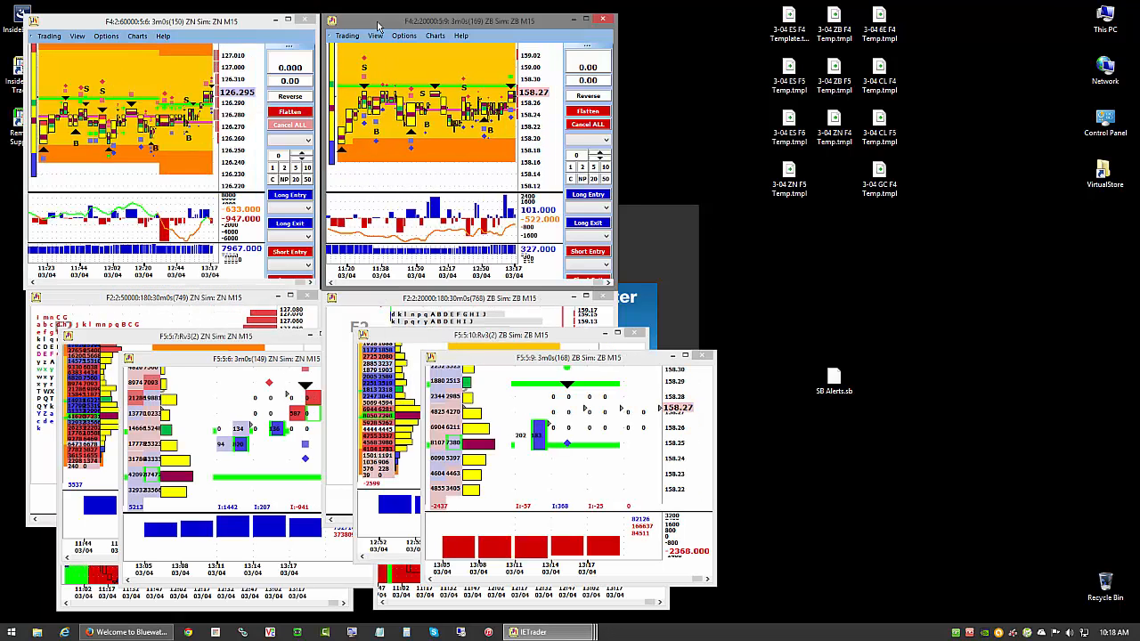
click(211, 27)
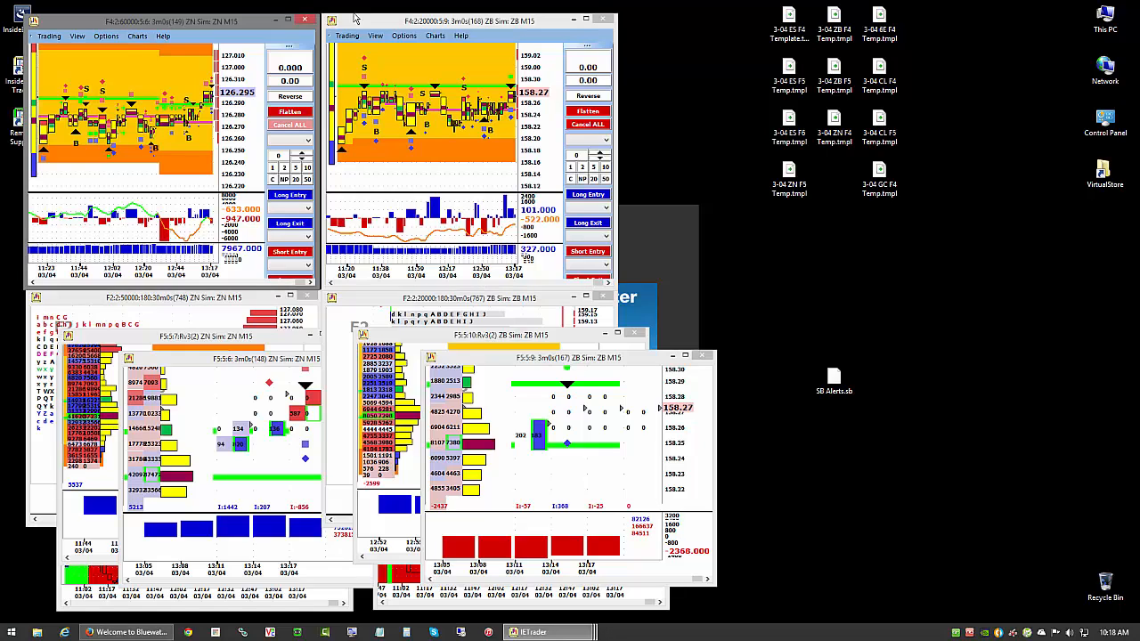
click(385, 25)
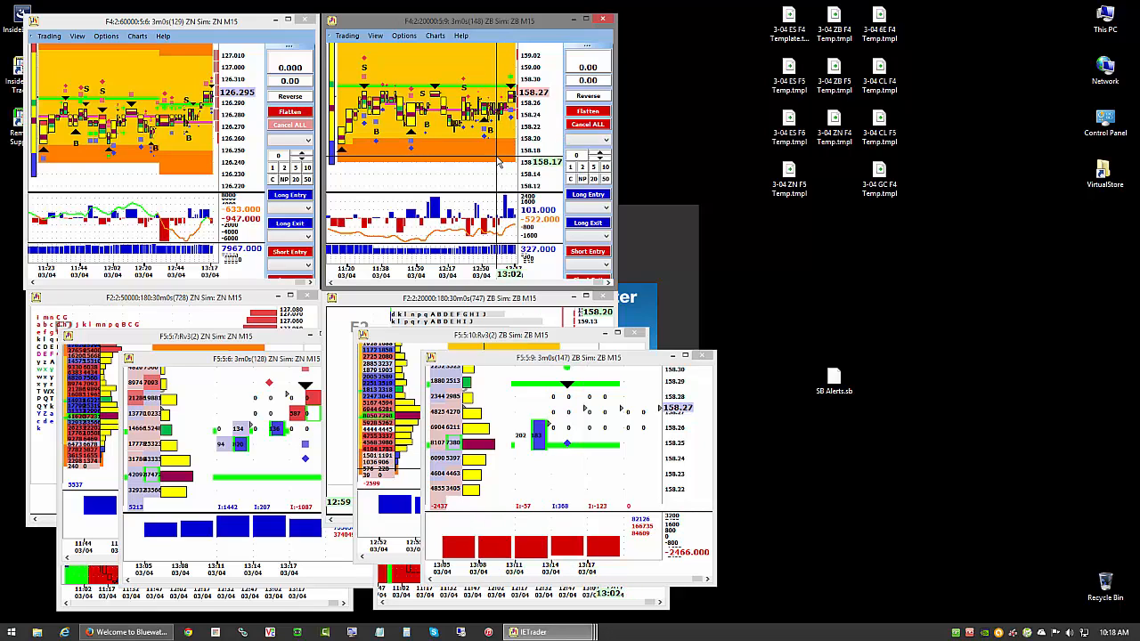
click(349, 35)
mouse_move(366, 65)
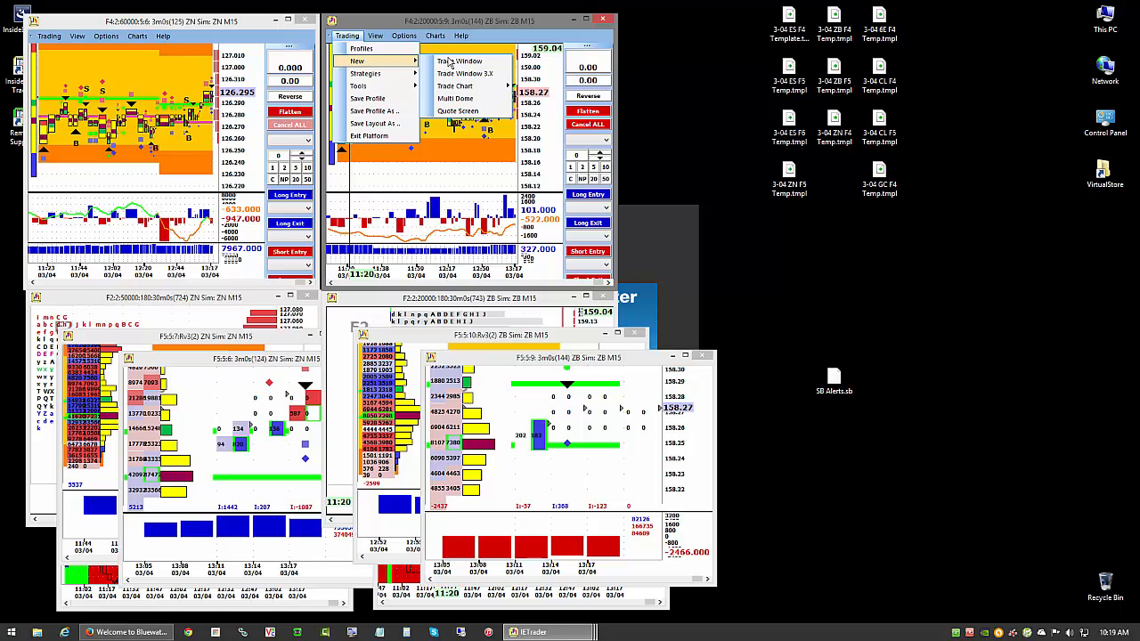
click(455, 61)
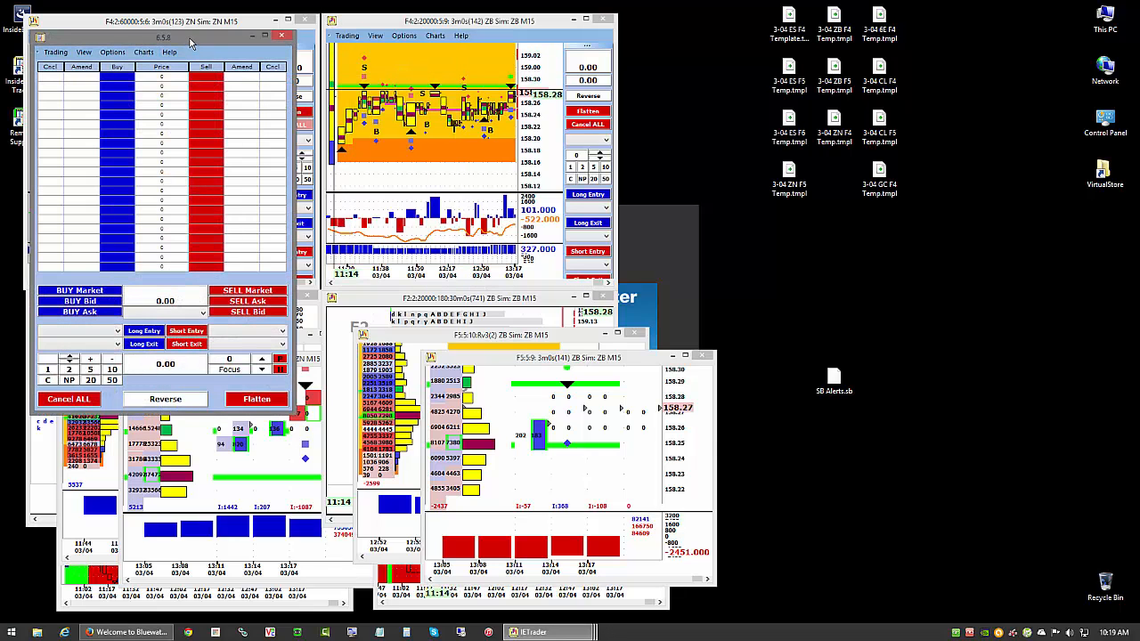
drag(684, 77, 659, 37)
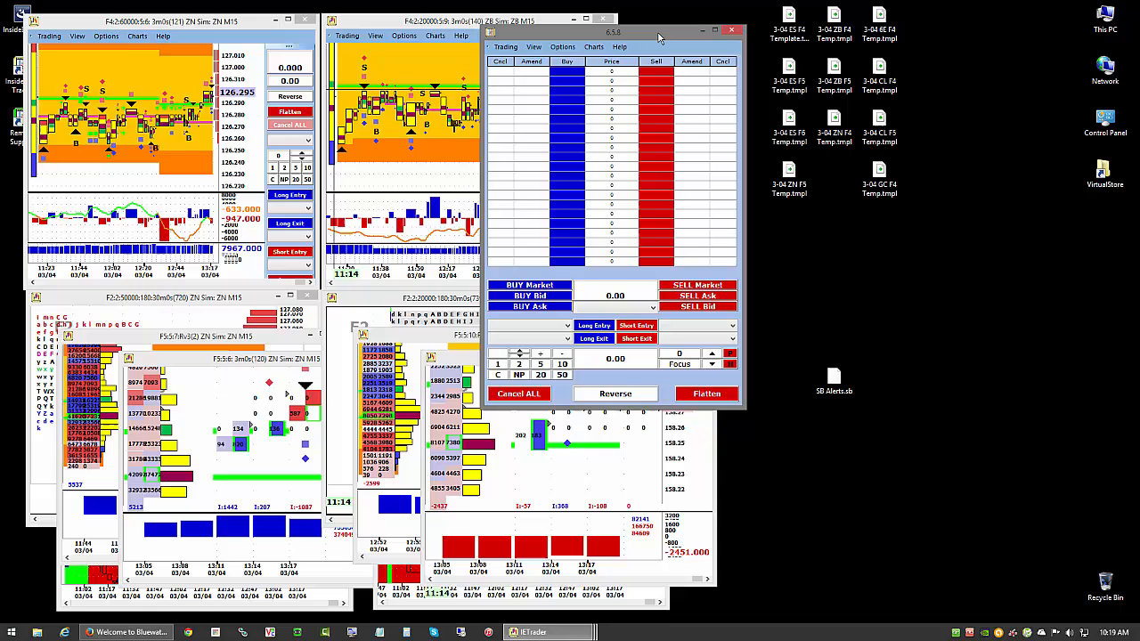
click(346, 36)
mouse_move(378, 62)
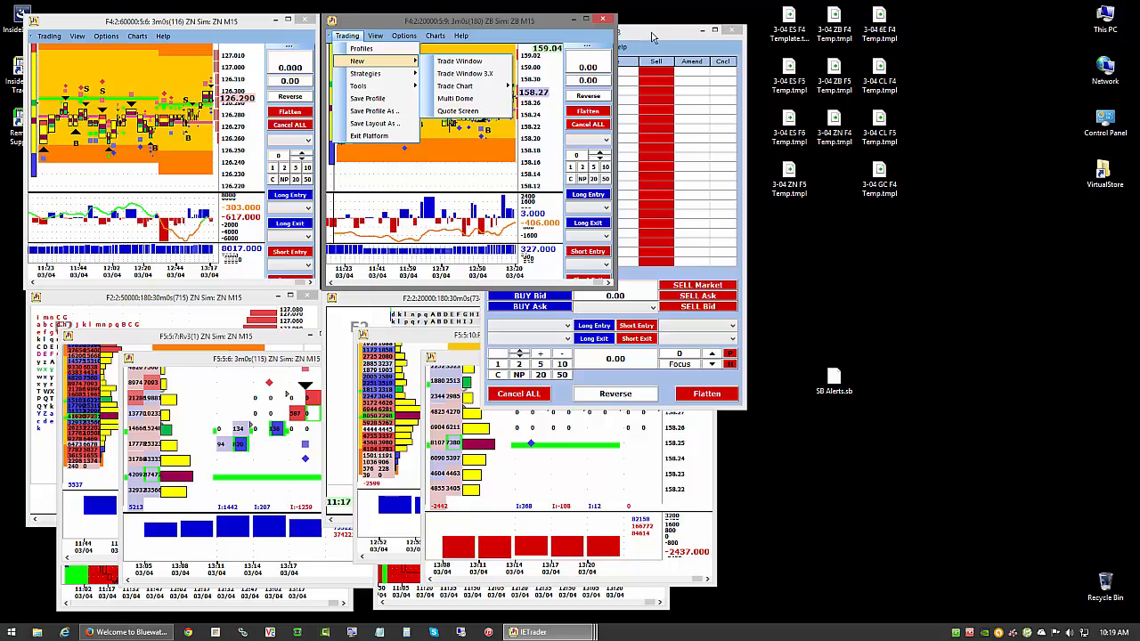
click(669, 38)
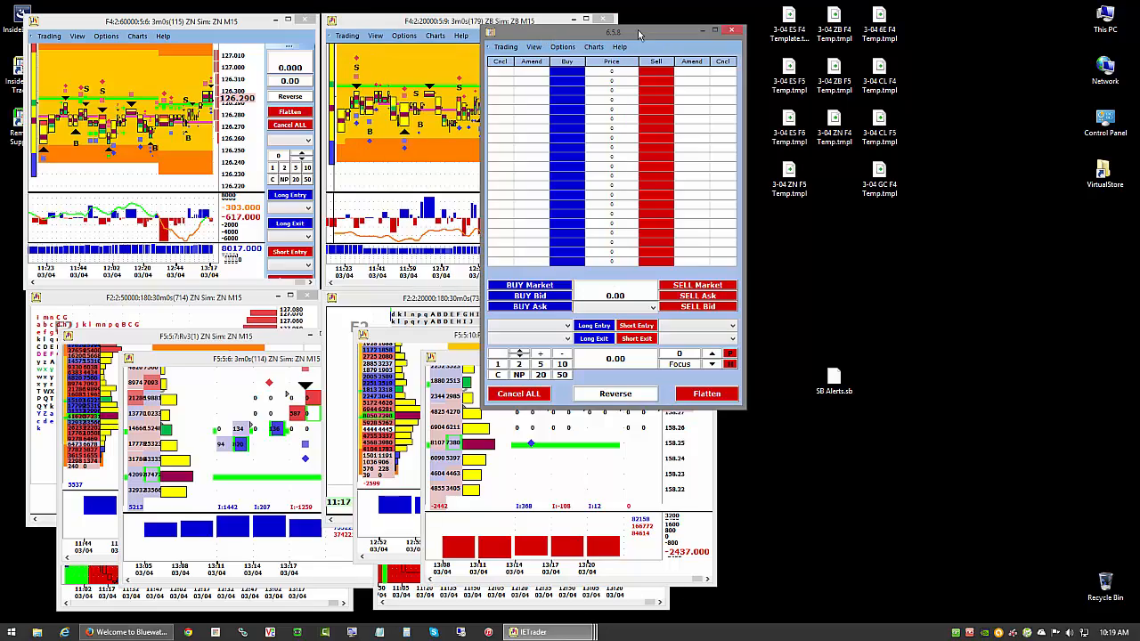
- Move the new trade window farther aside, open its profile logon settings and enter ES templates as the profile name
drag(637, 30, 724, 27)
click(594, 44)
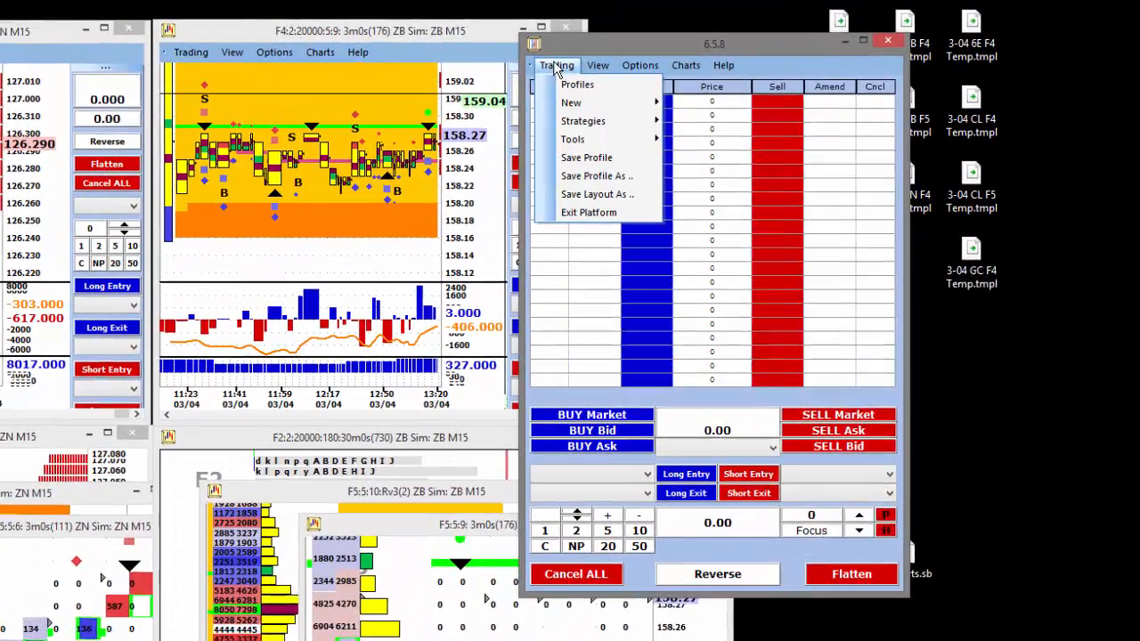
click(574, 84)
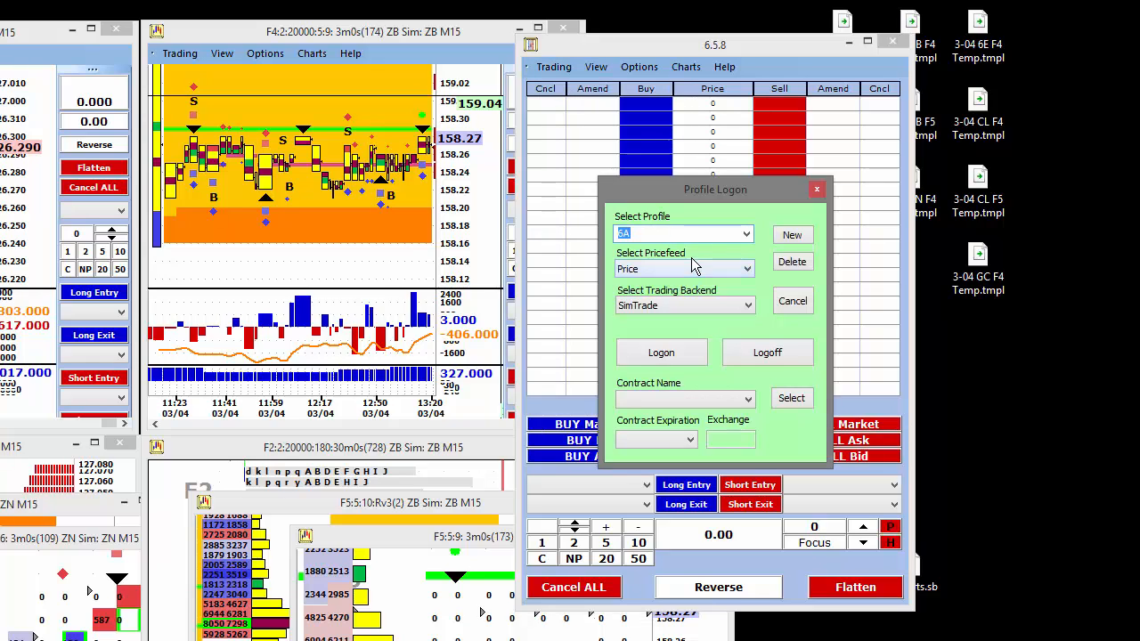
click(747, 235)
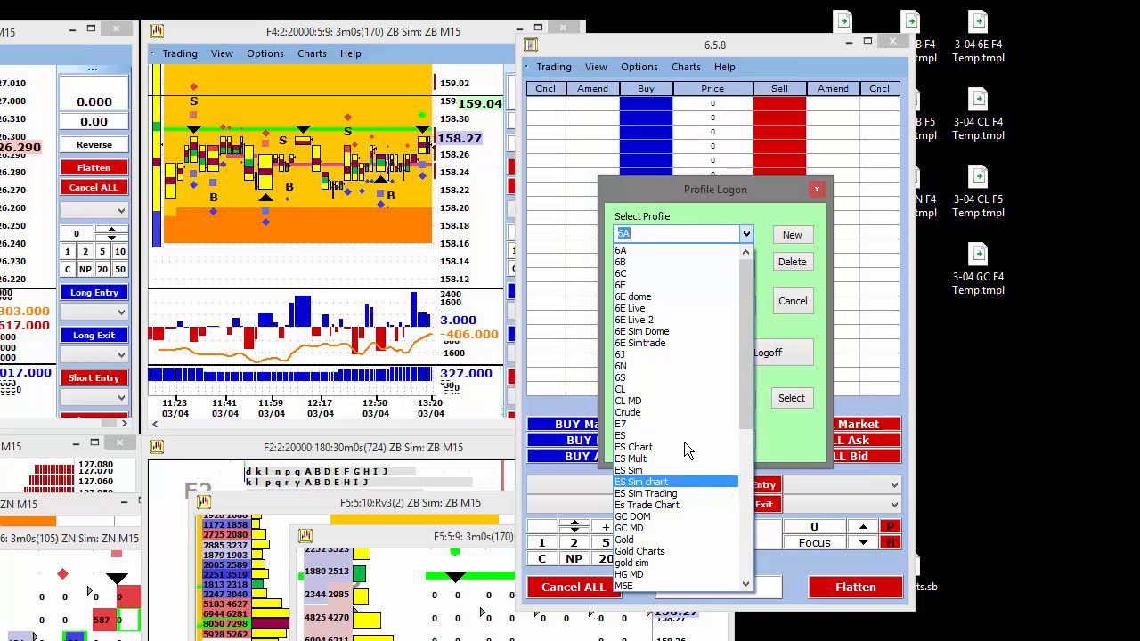
click(685, 203)
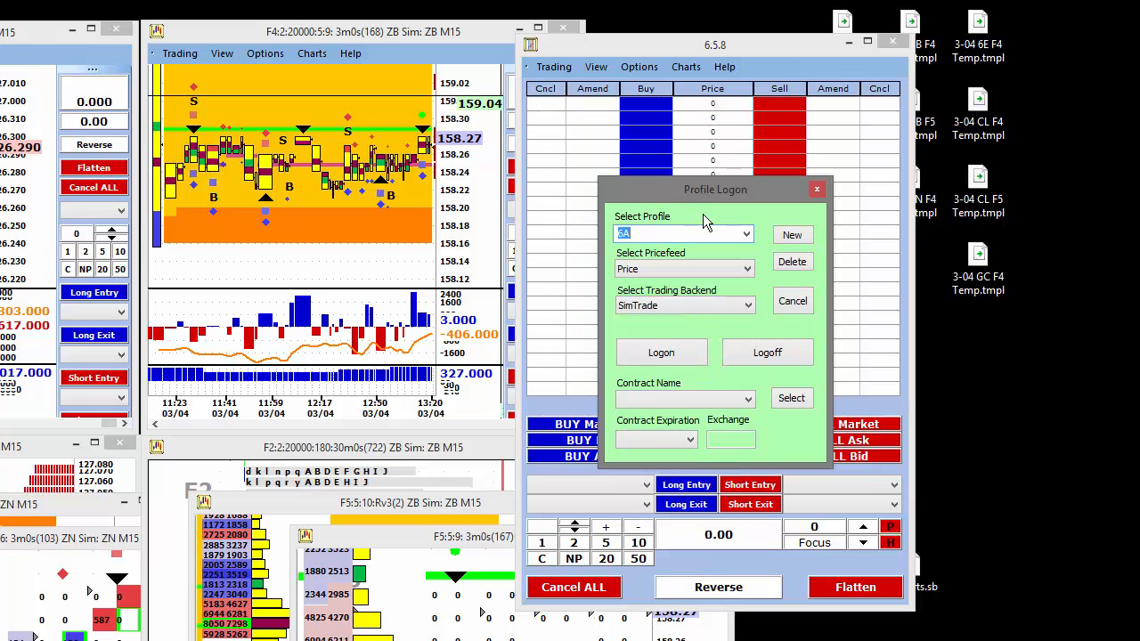
text(ES)
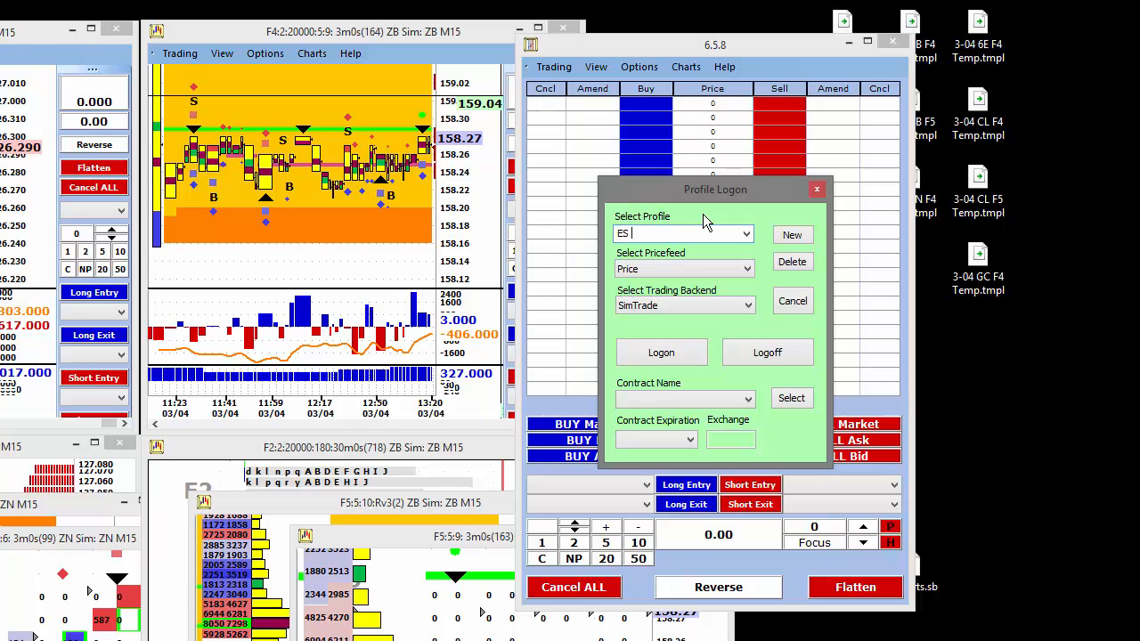
text( templa)
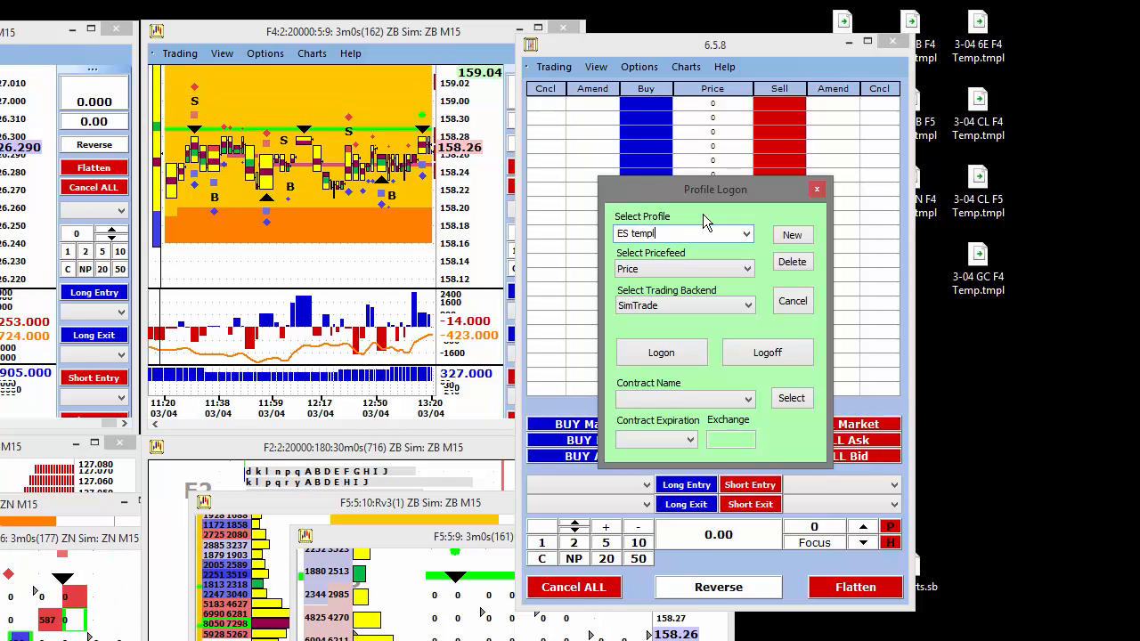
text(s)
- Set the ES templates profile's pricefeed to CQG Price and log it on with the SimTrade backend
click(697, 268)
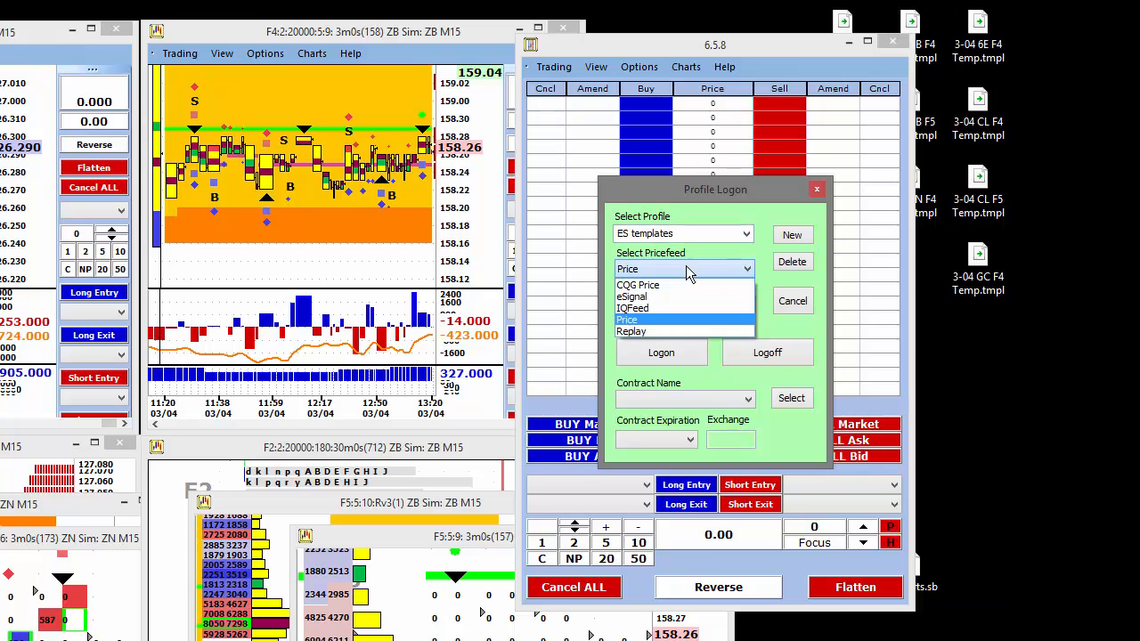
click(659, 284)
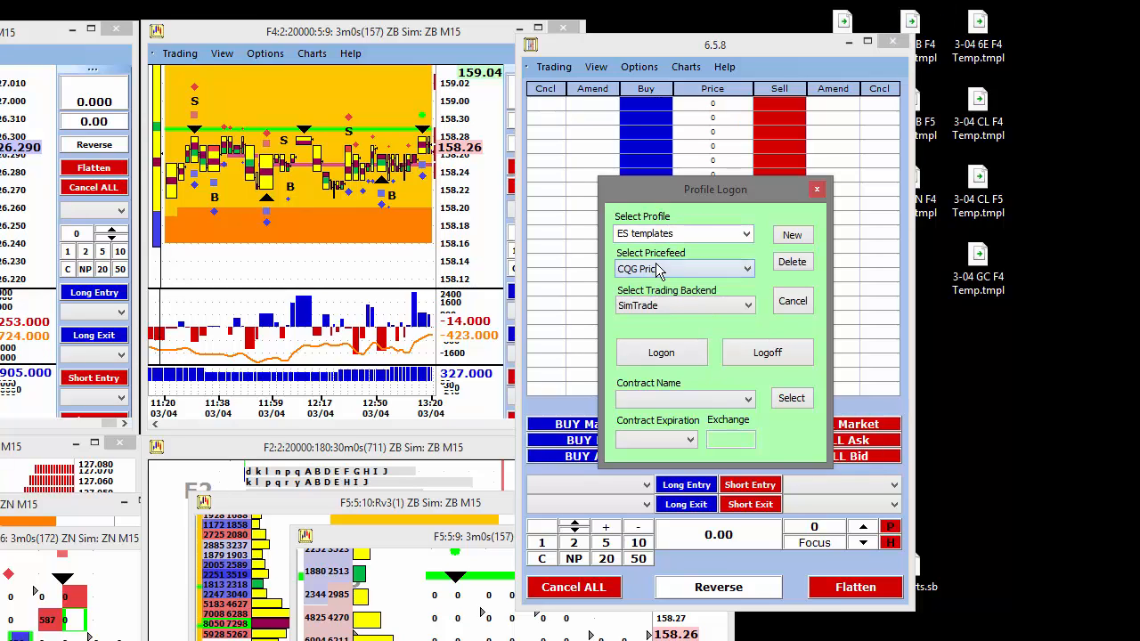
click(686, 353)
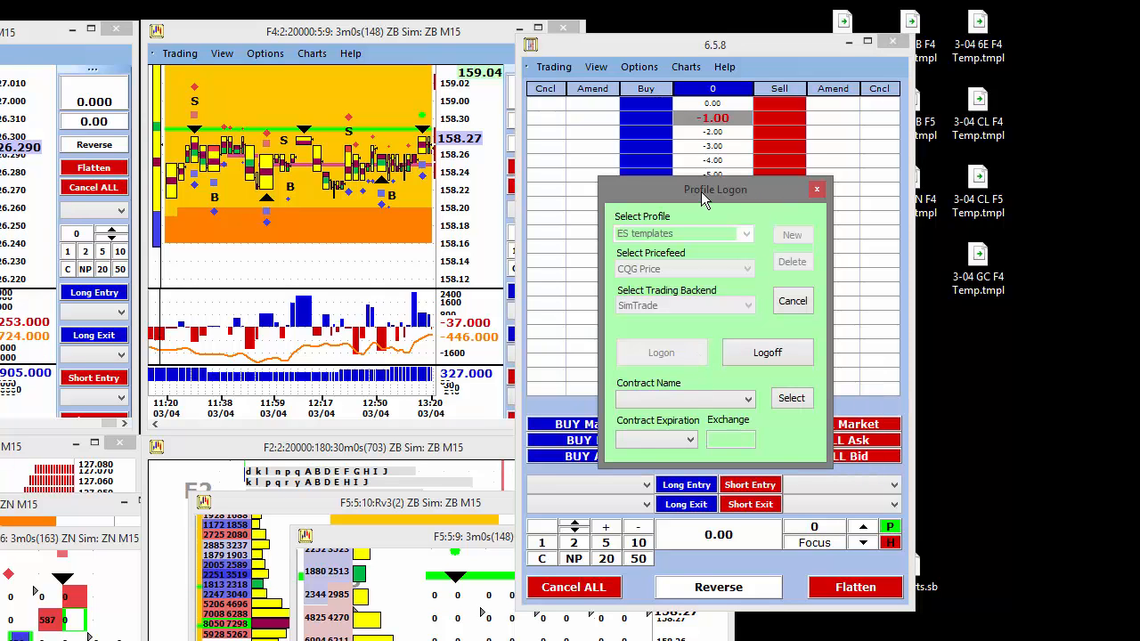
- Select the ES contract with expiration H15 for the ES templates profile and shift its trade window over the ZB charts
drag(700, 192, 693, 145)
click(694, 349)
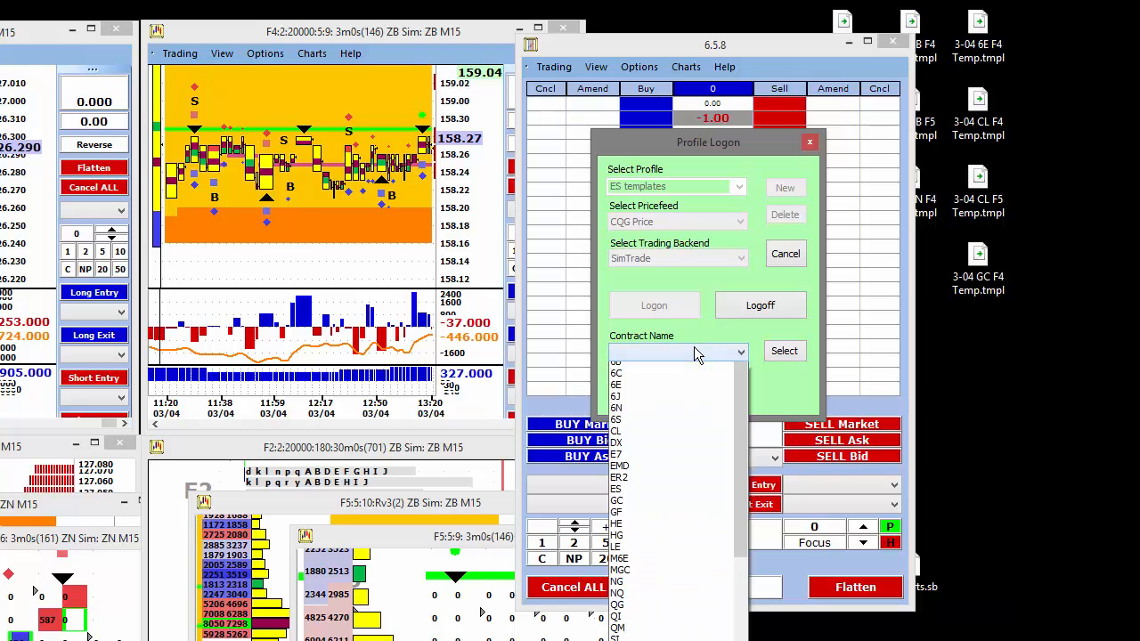
click(642, 506)
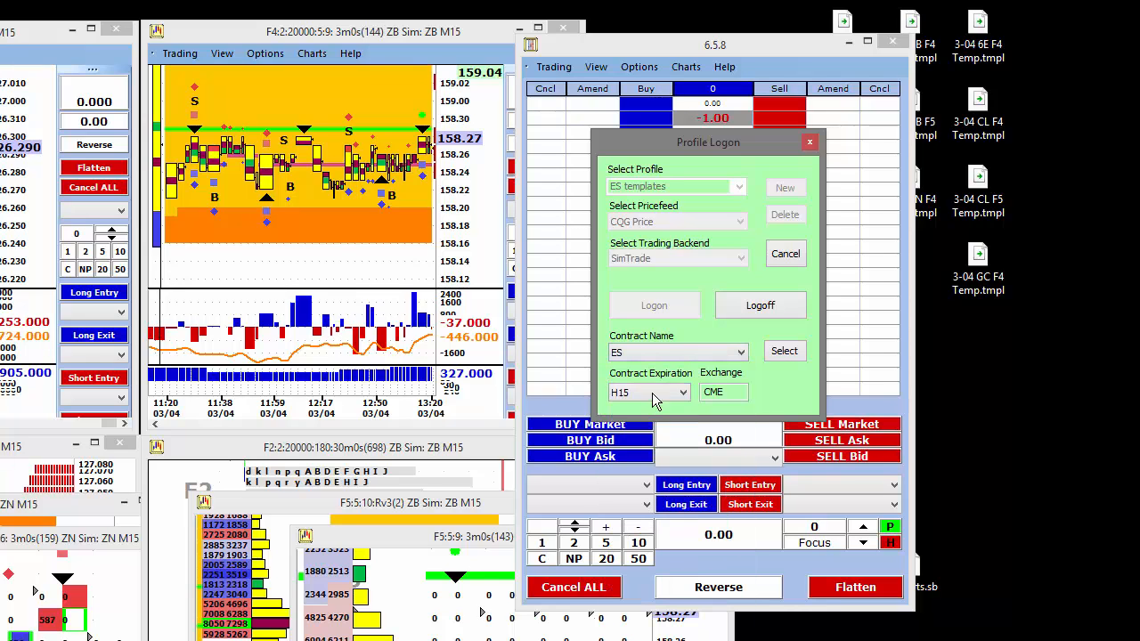
click(774, 353)
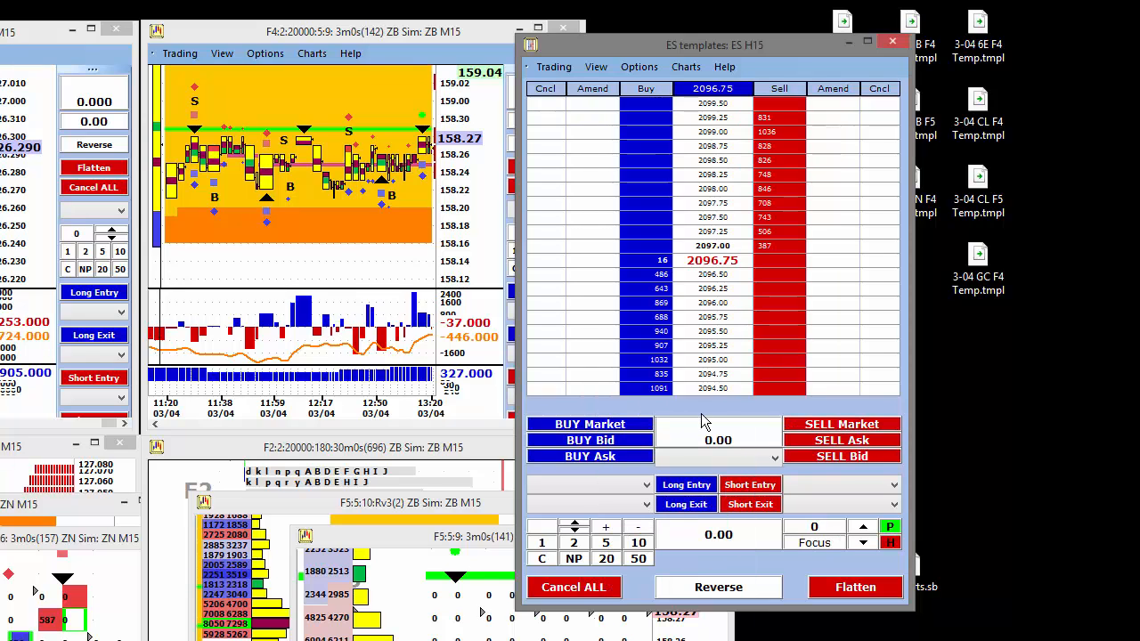
drag(715, 42, 621, 54)
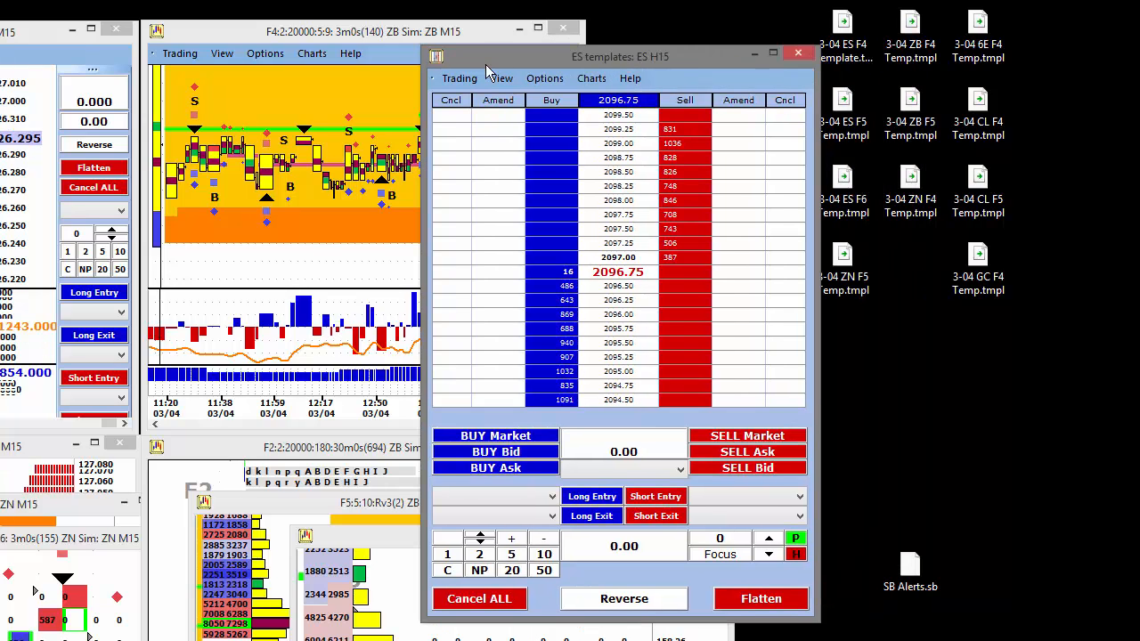
drag(620, 55, 467, 57)
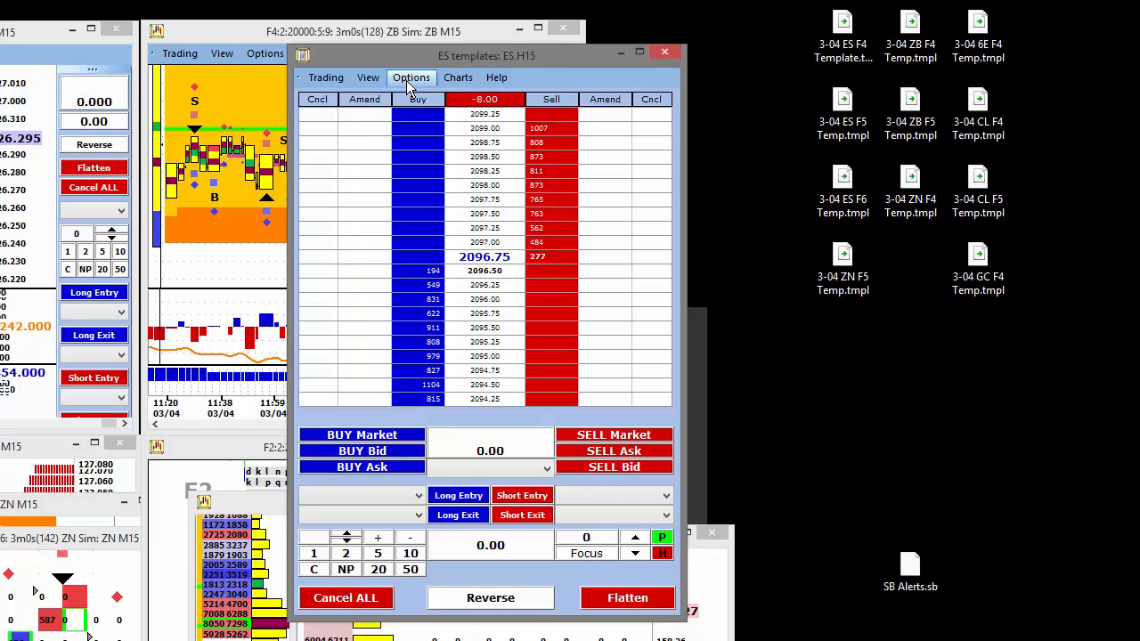
- In the Logon/Logoff application options, set the Session End minute to 15 and enable Use 24 Hour Pivots, accepting the changes
click(407, 79)
click(449, 95)
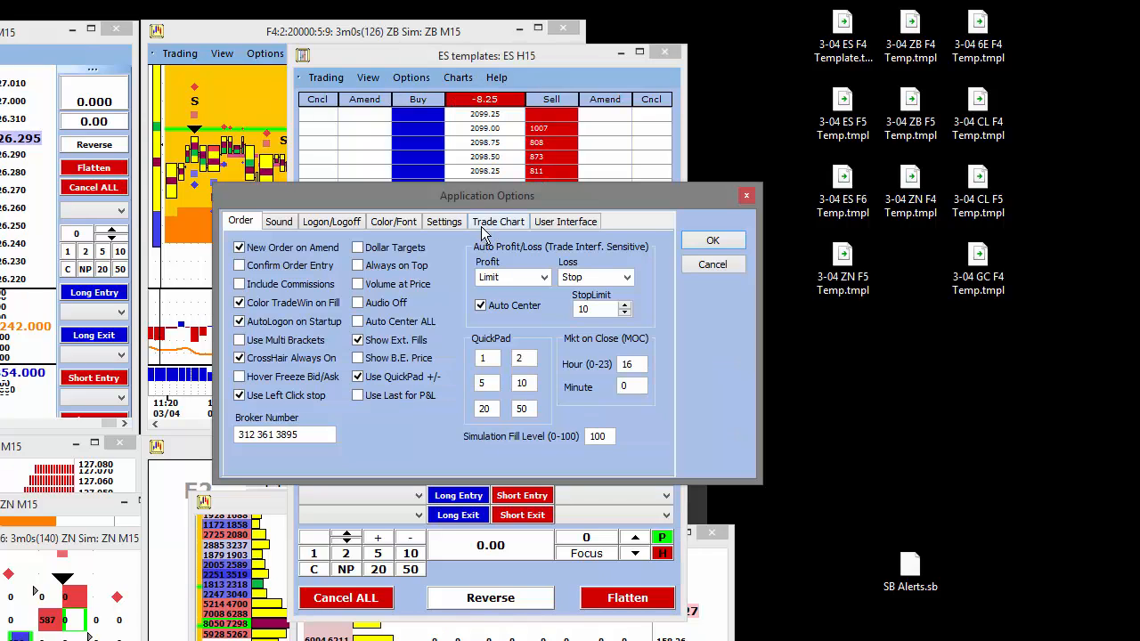
drag(489, 202, 497, 137)
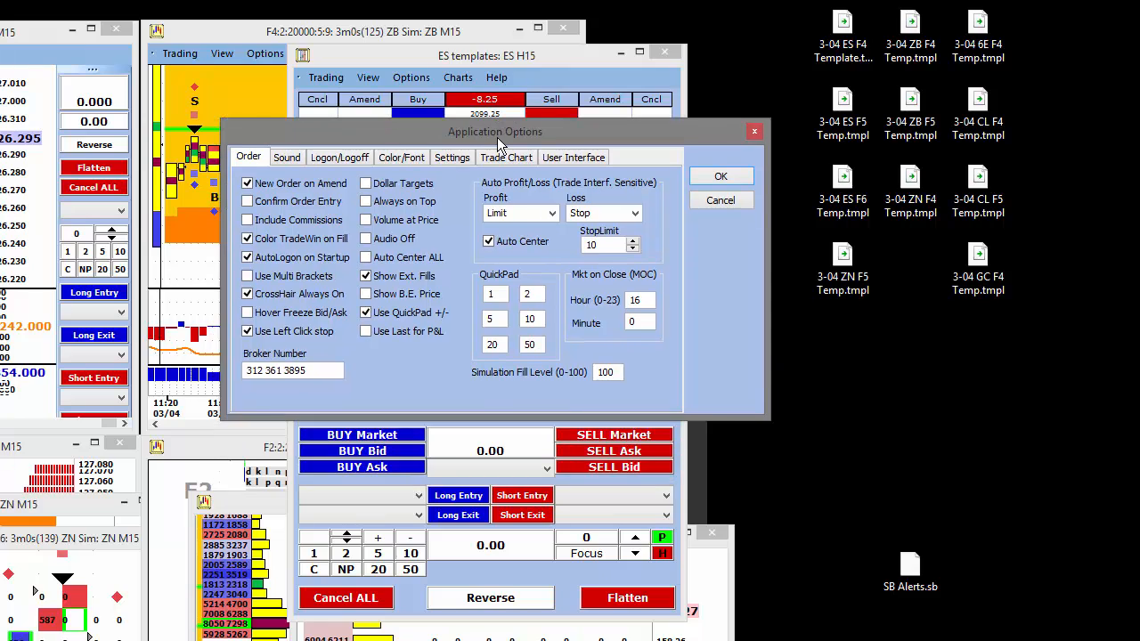
click(334, 156)
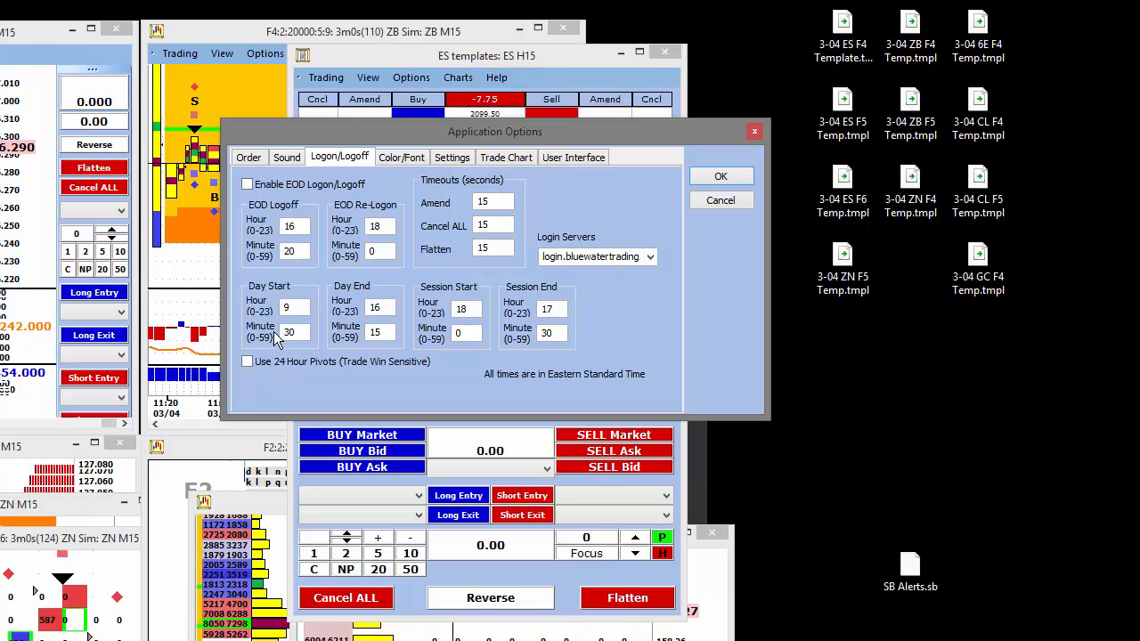
click(384, 308)
drag(561, 333, 532, 333)
drag(558, 128, 558, 113)
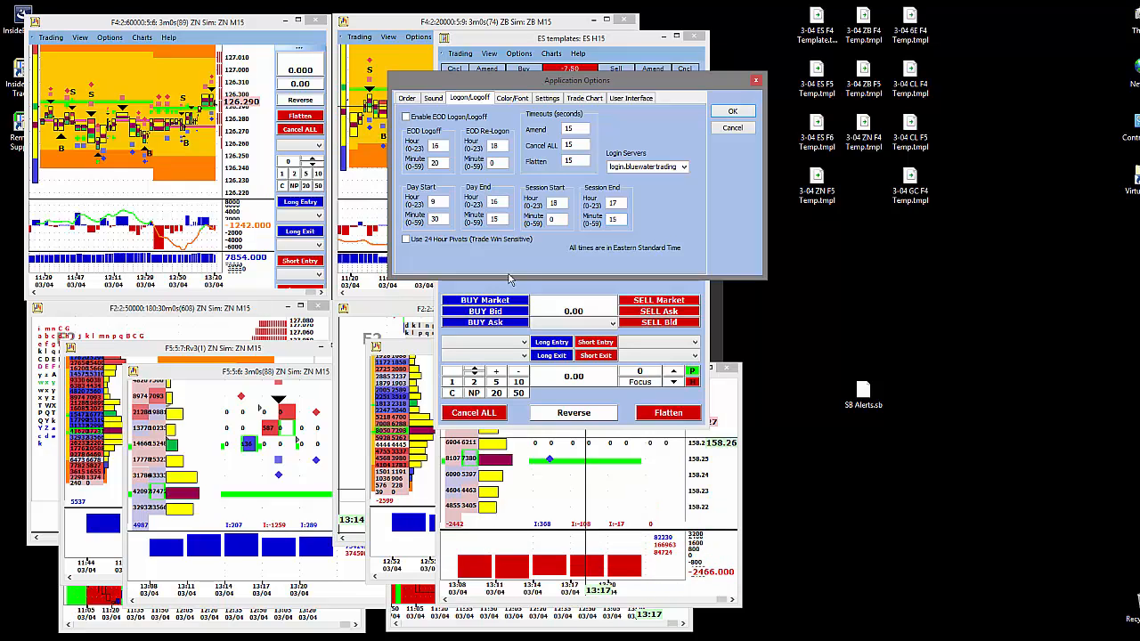
click(406, 239)
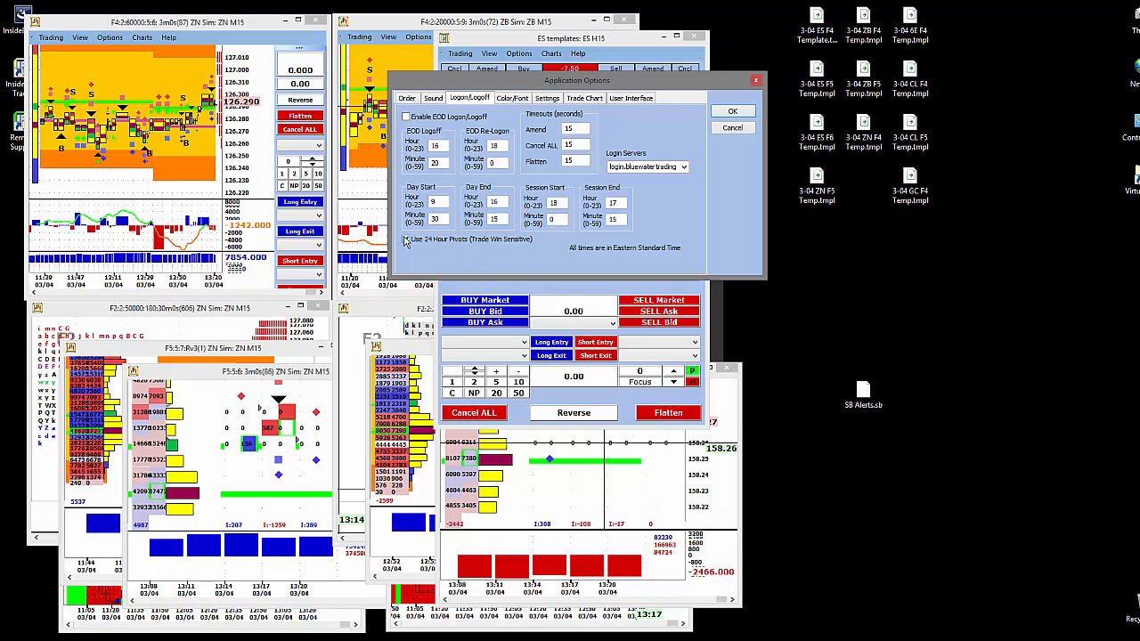
click(730, 111)
- Open a chart from the ES_F4_Template template for the ES H15 trade window
drag(554, 42, 548, 42)
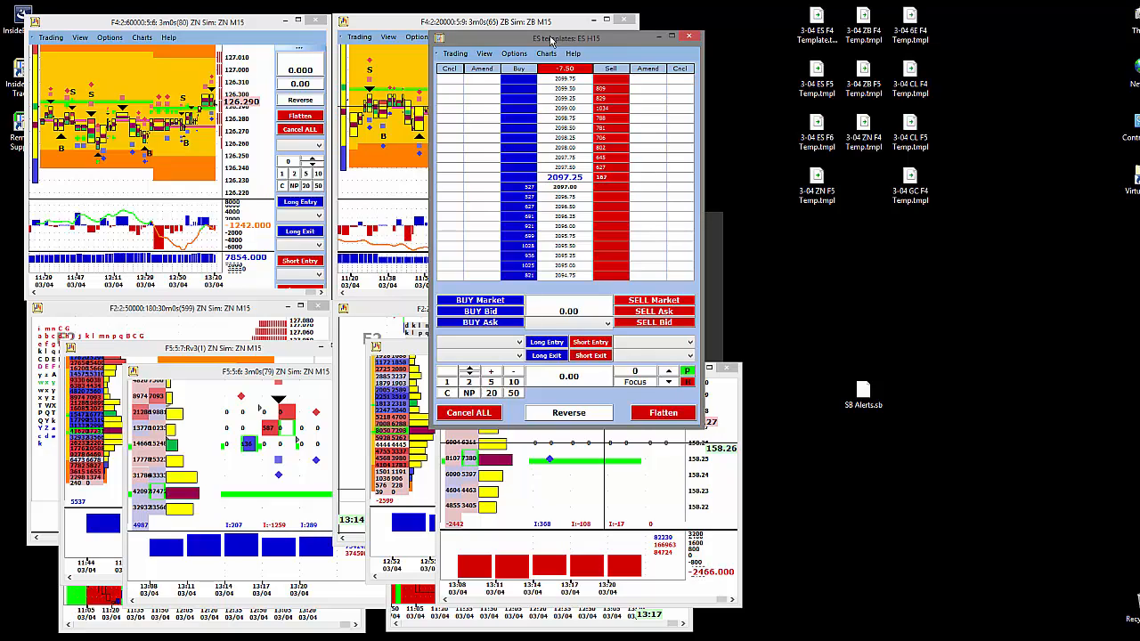
click(545, 53)
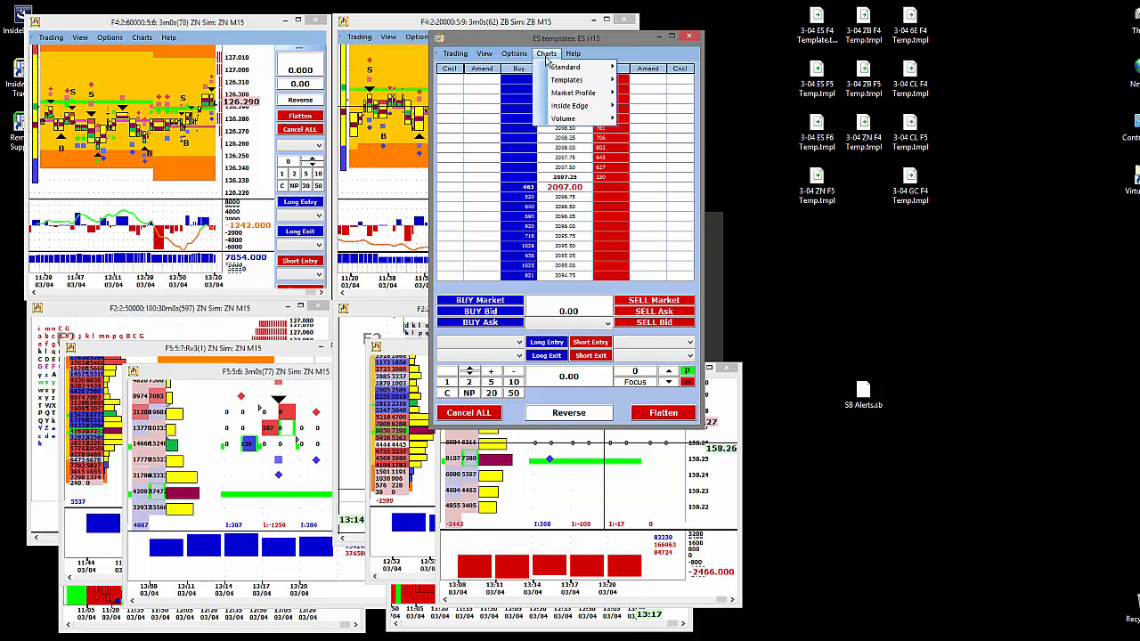
mouse_move(567, 109)
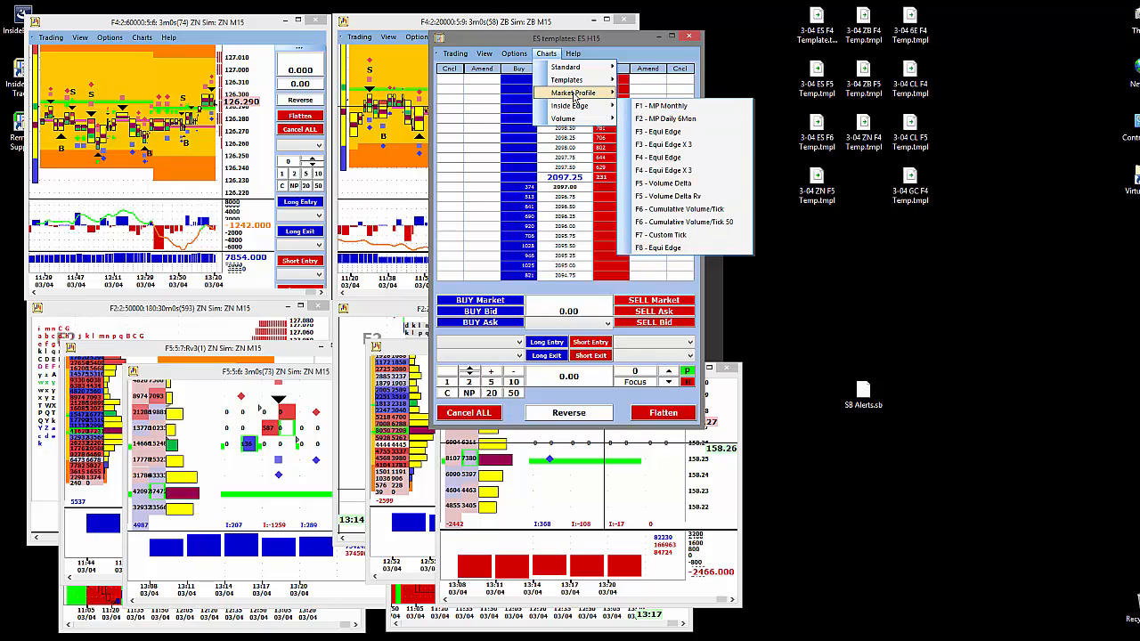
mouse_move(580, 81)
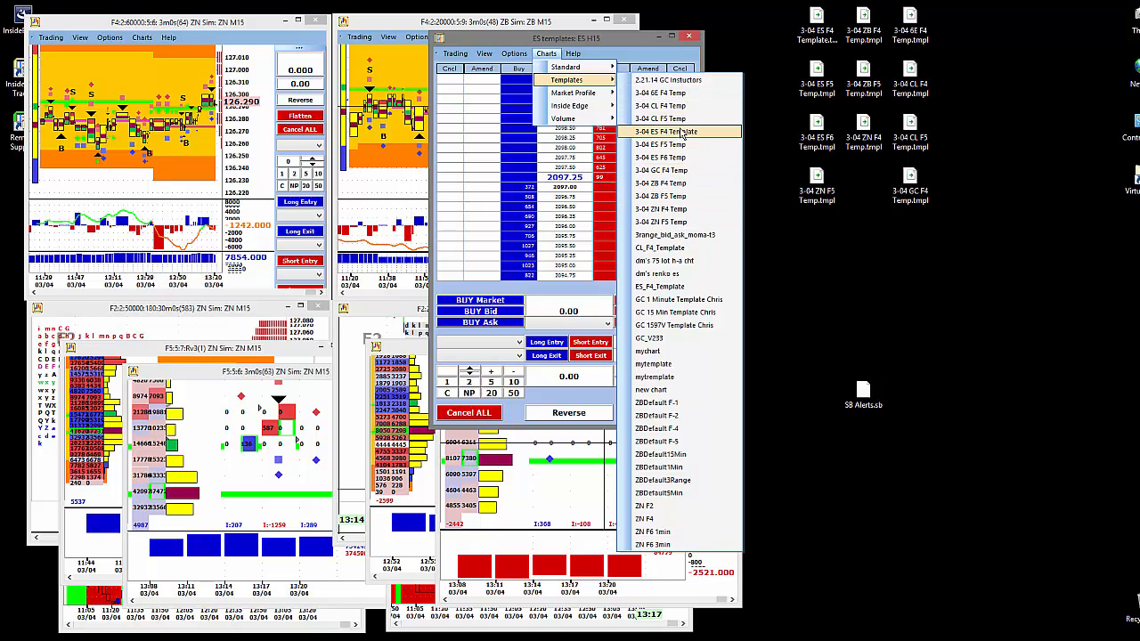
click(694, 287)
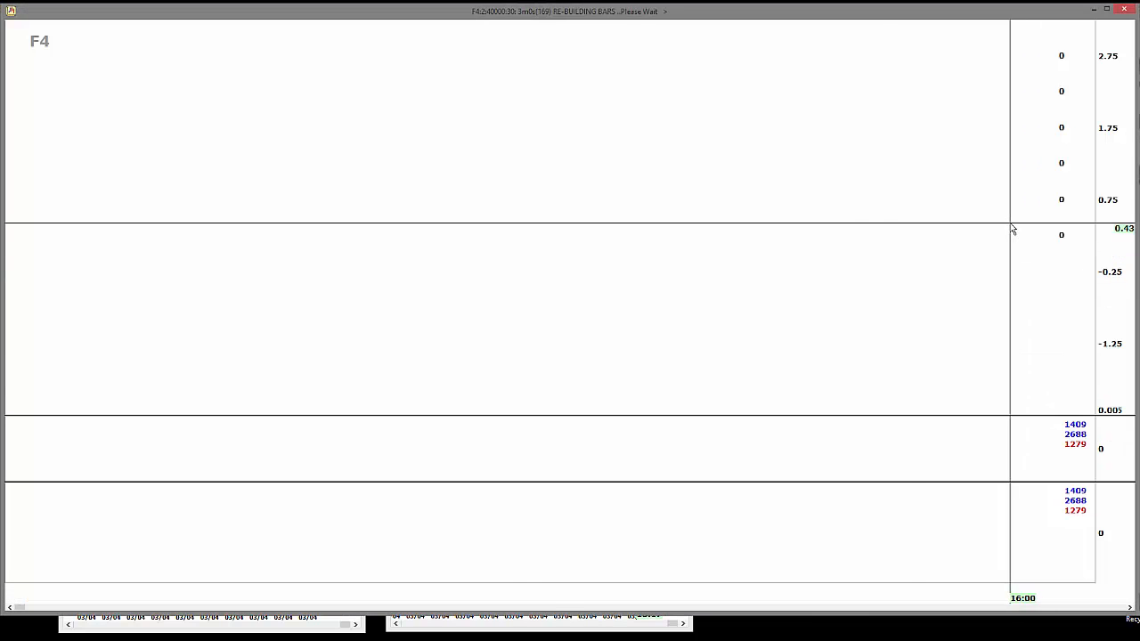